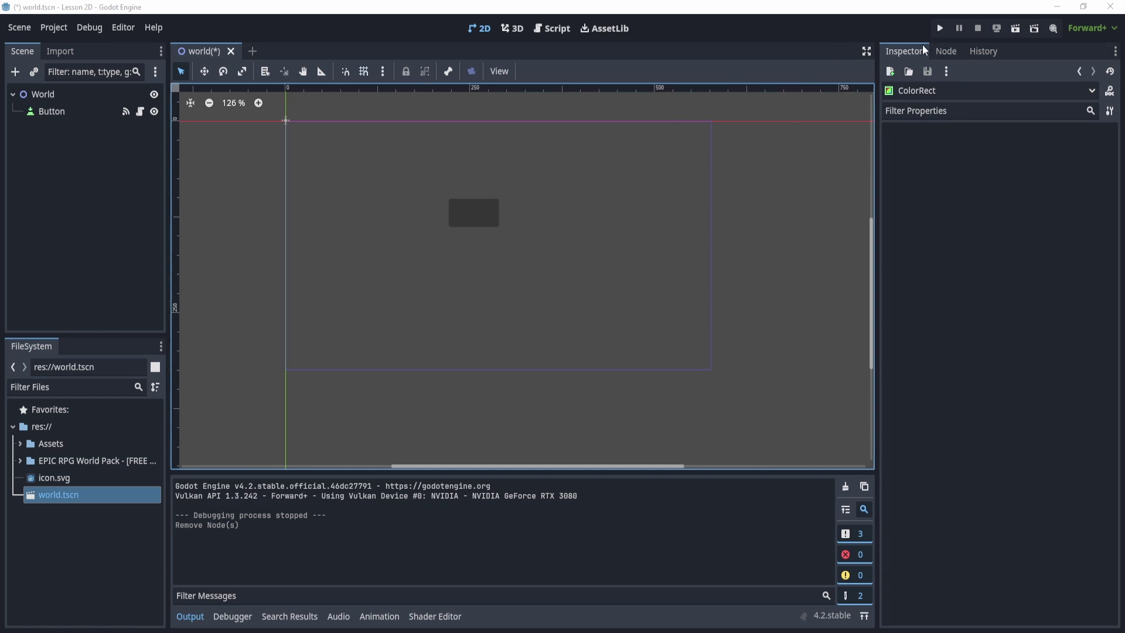
Run the scene, press its button to confirm PASS prints, and review the Button's script
left_click(940, 28)
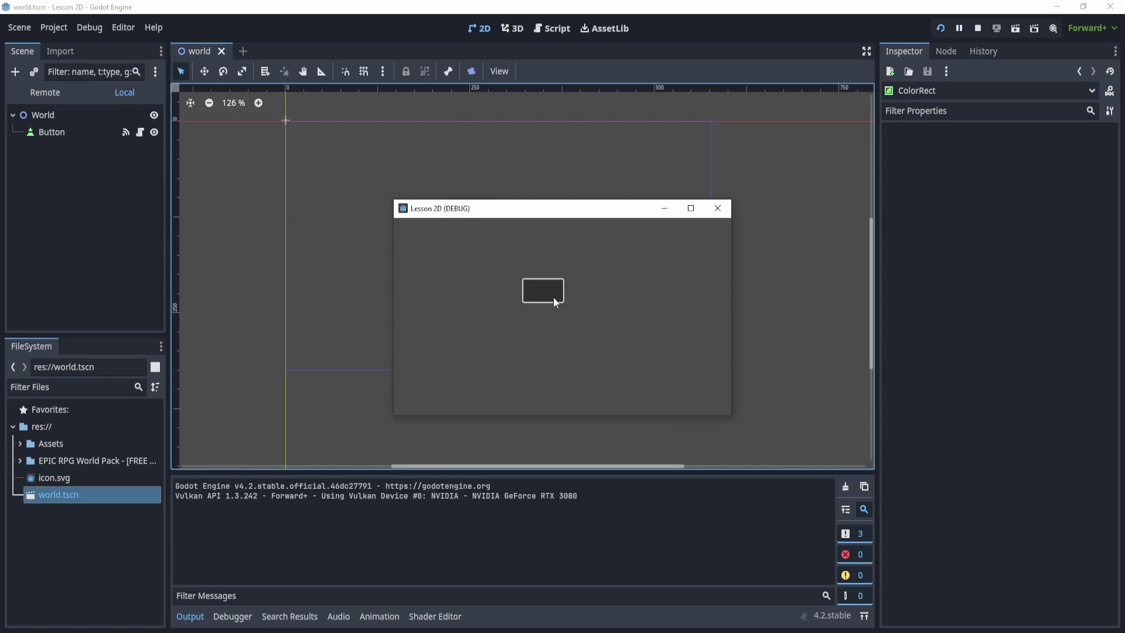
left_click(553, 297)
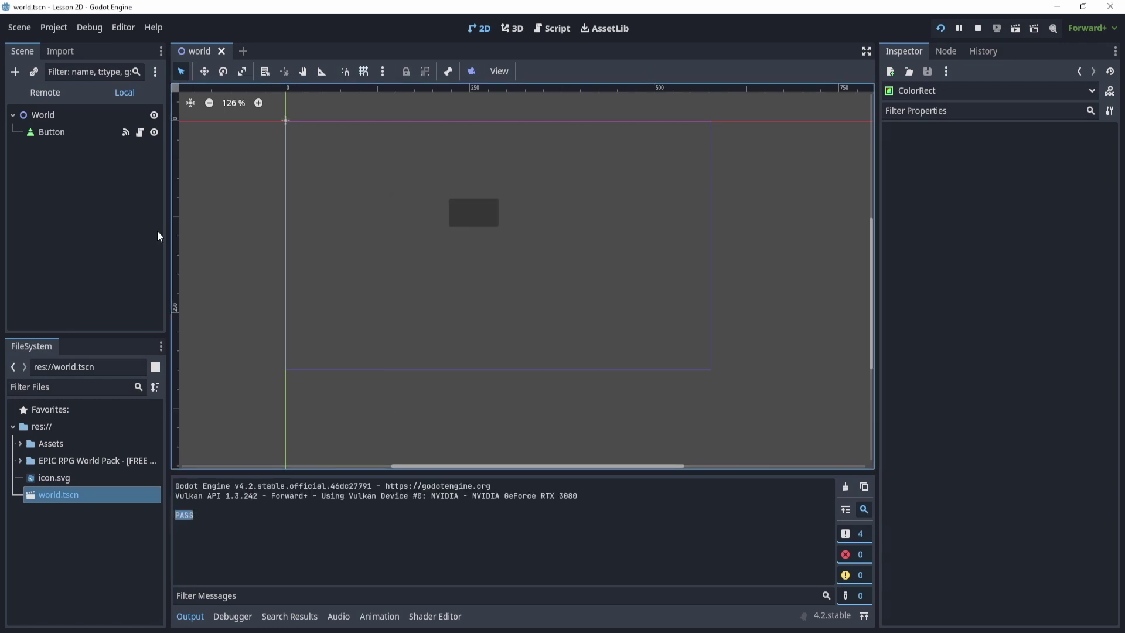
left_click(139, 132)
left_click(357, 195)
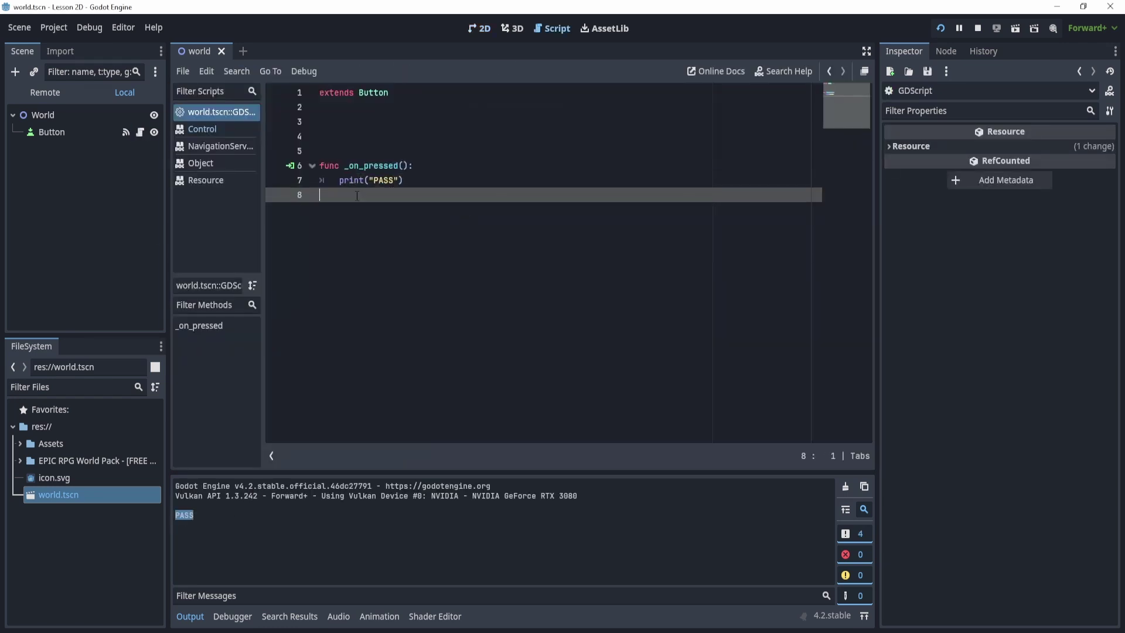
left_click(485, 29)
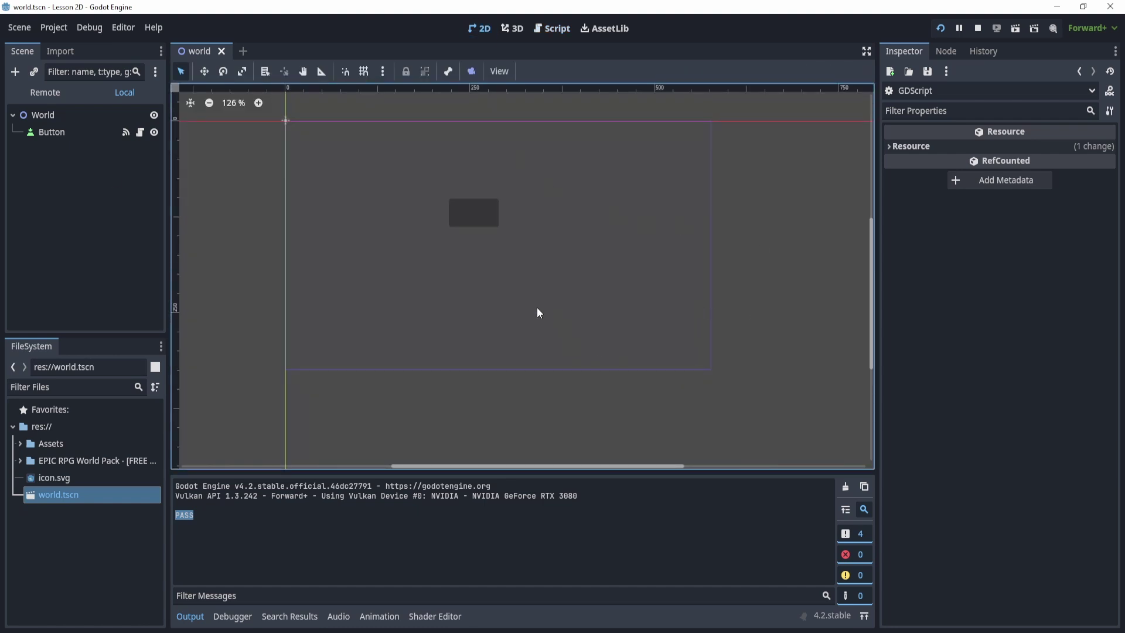
Set the Button's Mouse Filter to Ignore in a widened Inspector
left_click(54, 132)
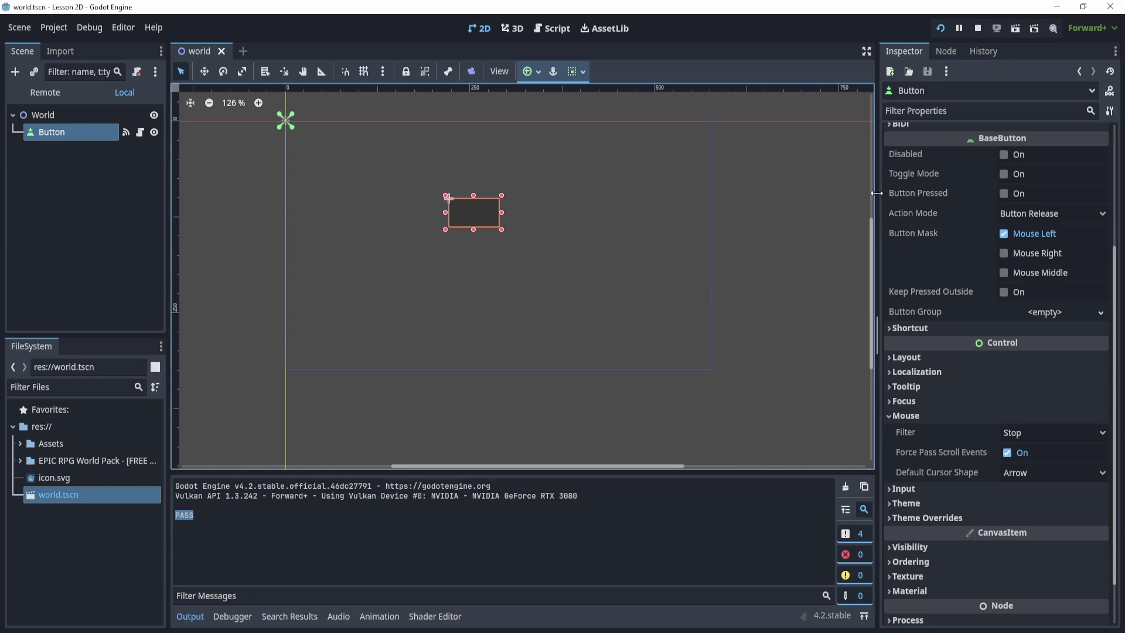
left_click_drag(878, 331, 860, 331)
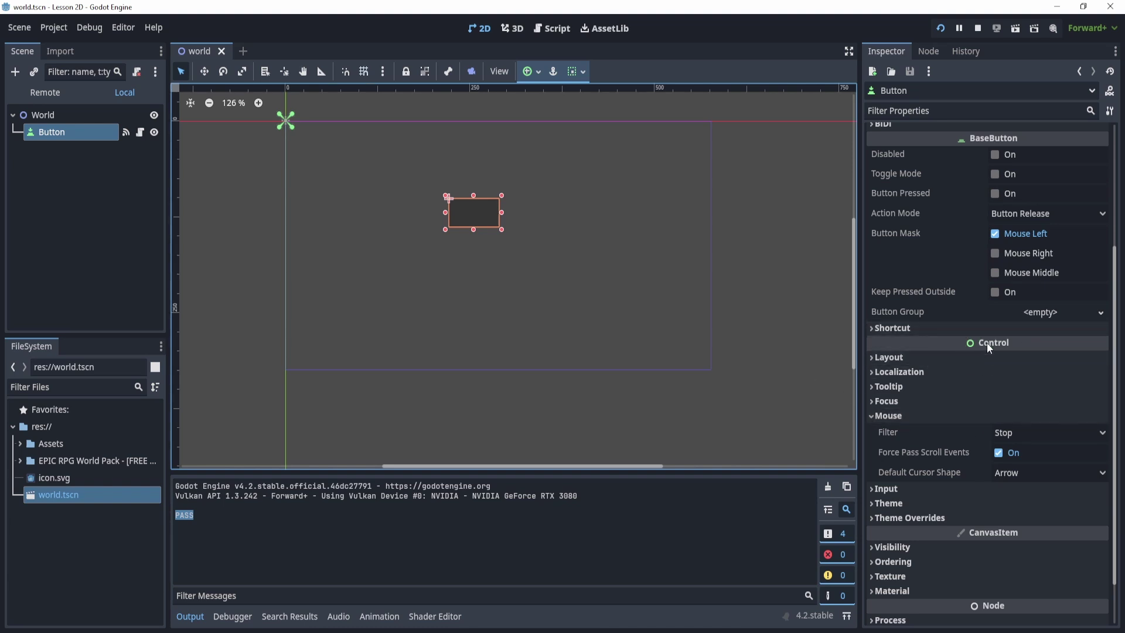
mouse_move(897, 349)
left_click(1023, 440)
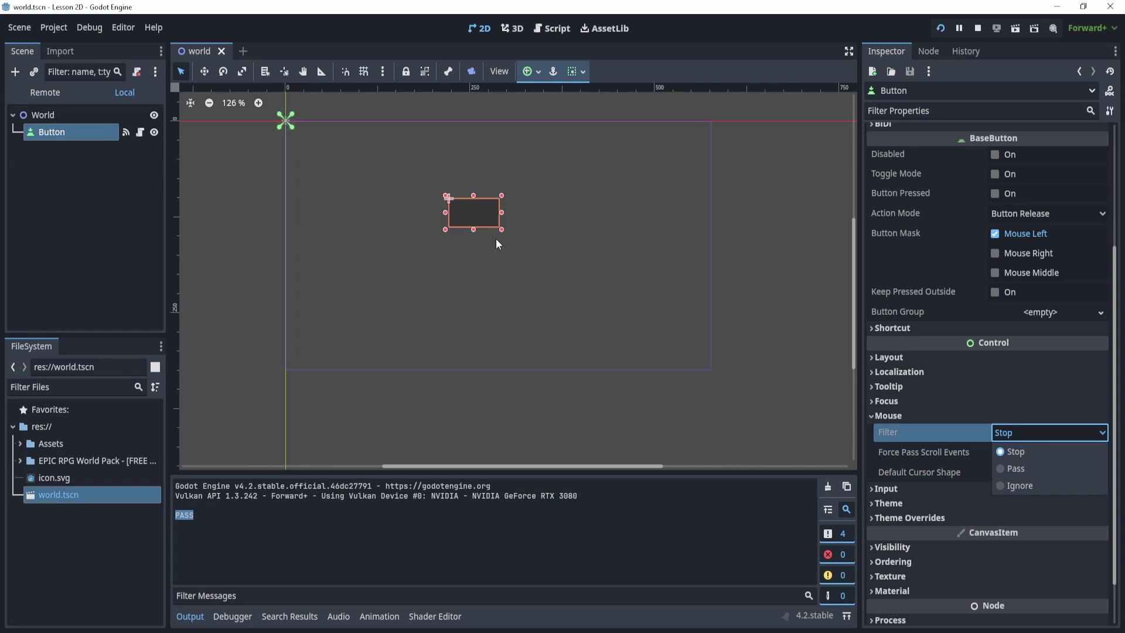
left_click(1063, 484)
Test-run the game, then revert the Button's Mouse Filter to Stop
left_click(940, 28)
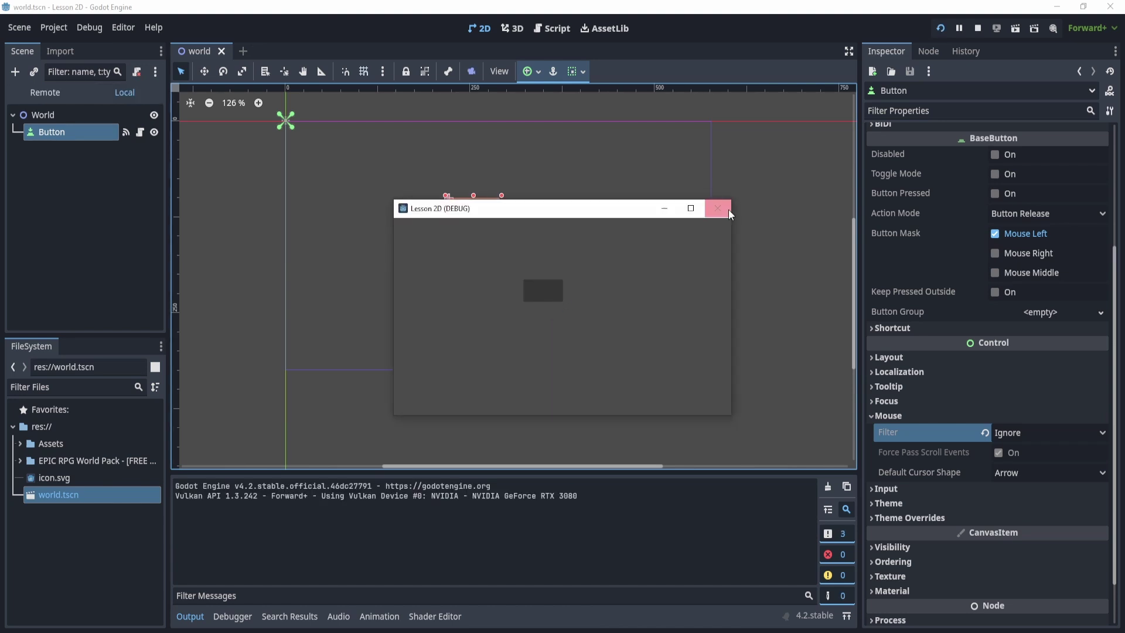
left_click(726, 209)
left_click(985, 432)
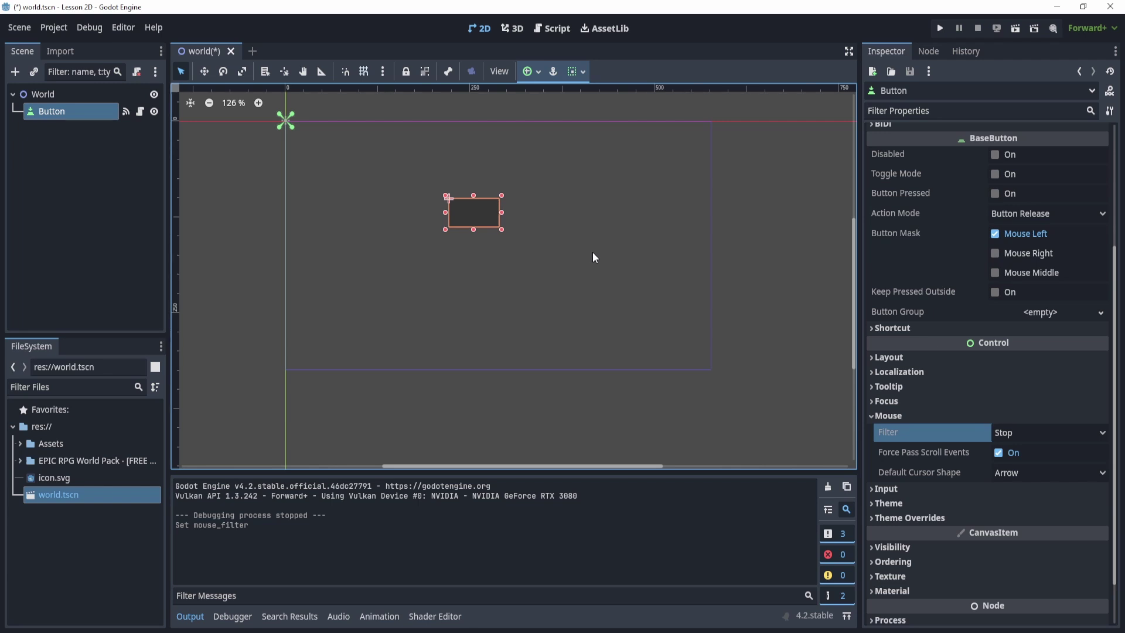
Add a ColorRect under World, stretch it to cover the 576×324 game area, and save
left_click(27, 93)
left_click(16, 72)
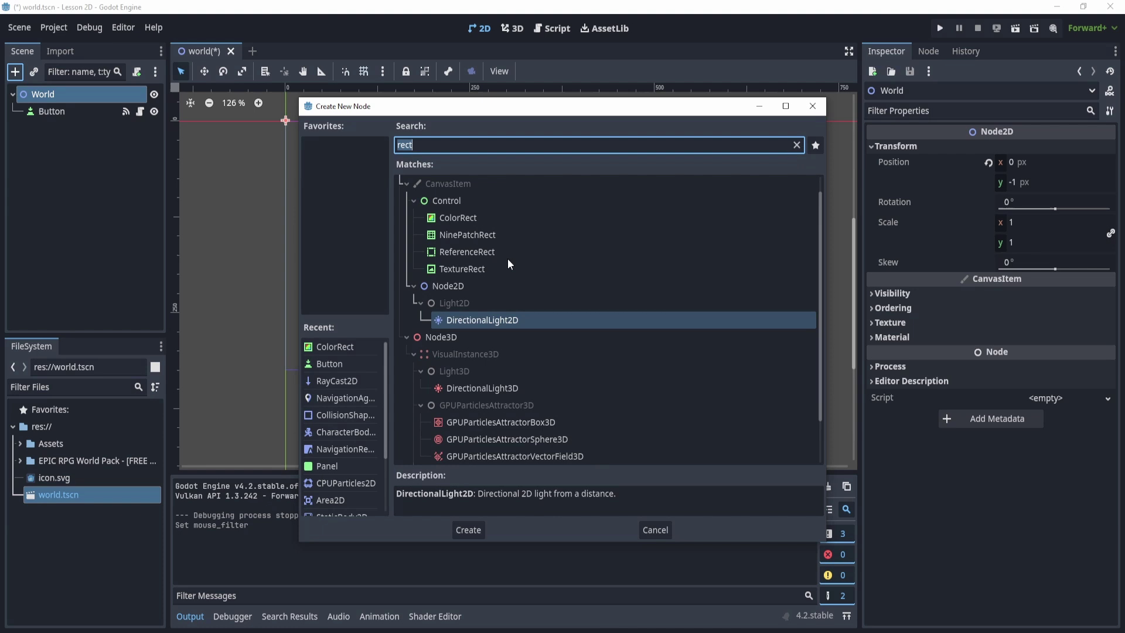
left_click(459, 218)
left_click(468, 530)
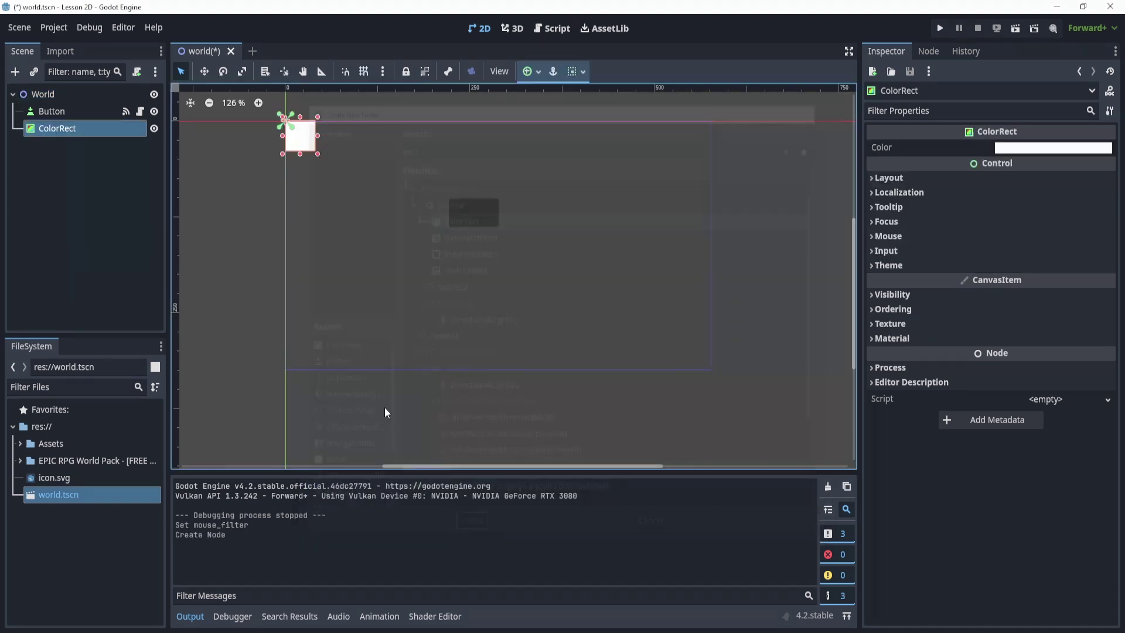
left_click_drag(318, 154, 713, 369)
key("ctrl+s")
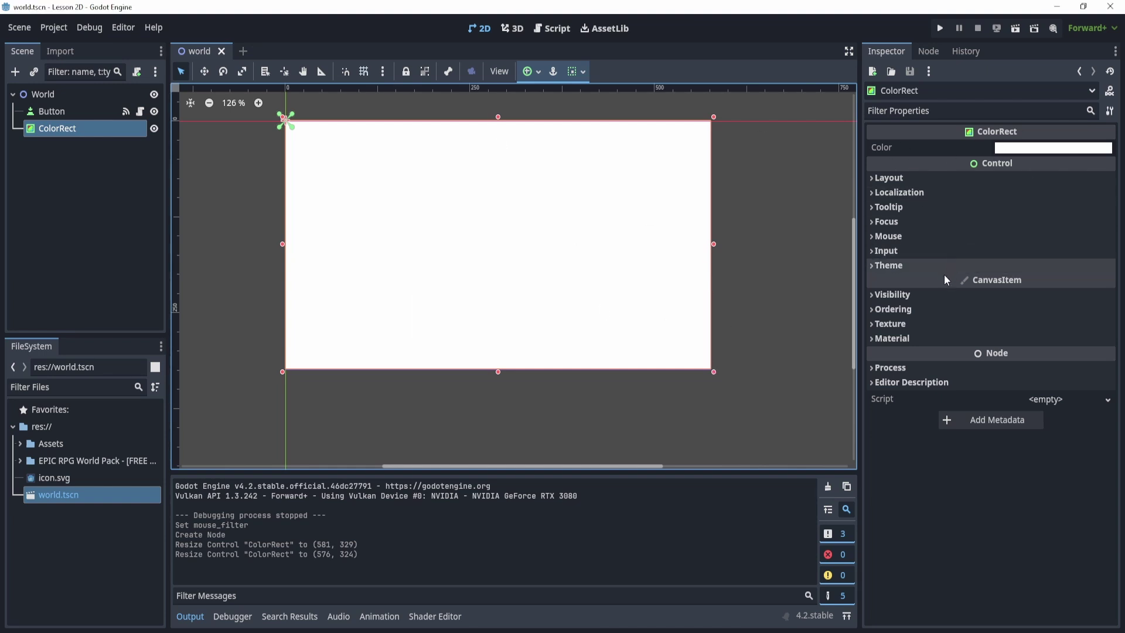
Set the ColorRect's Self Modulate tint to opaque white
left_click(937, 292)
left_click(1007, 350)
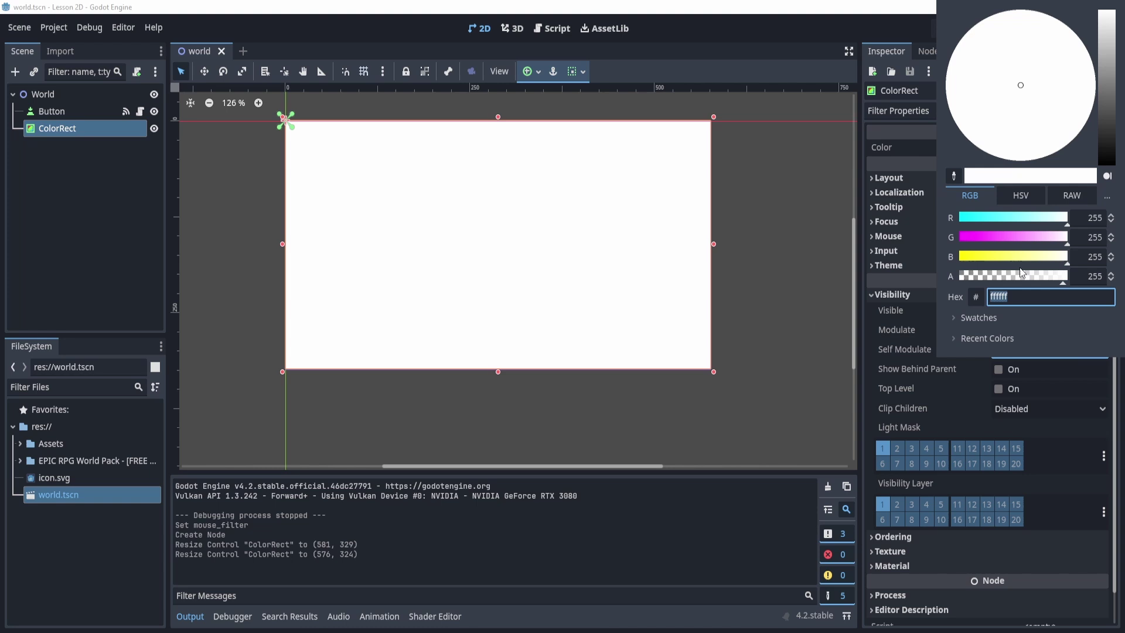
left_click_drag(1059, 278, 1123, 255)
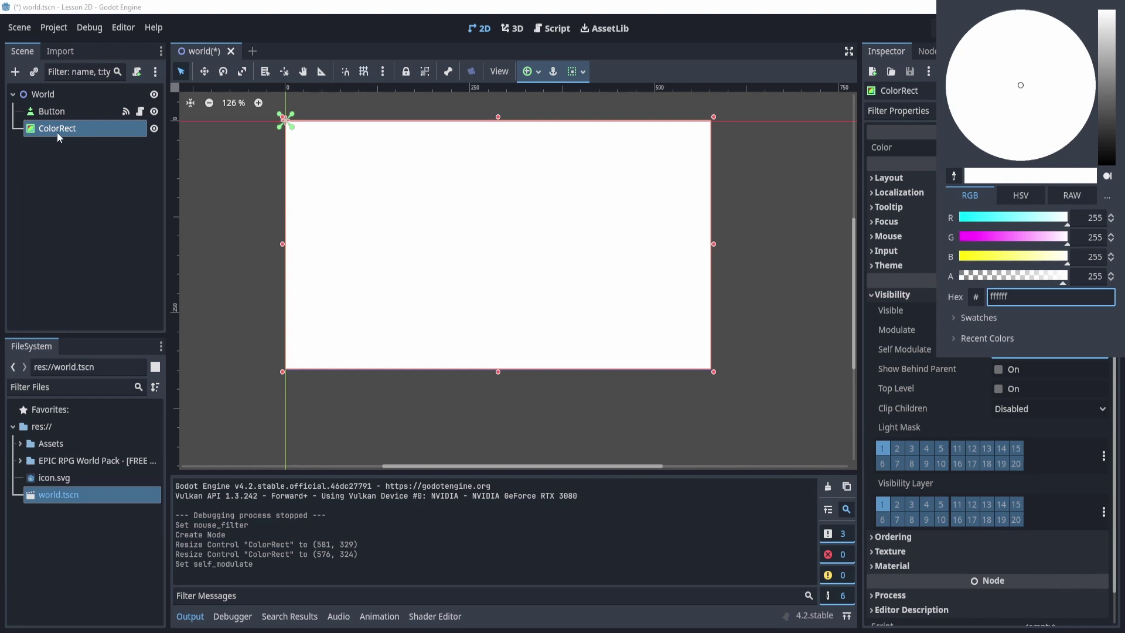
Lower the ColorRect's Self Modulate alpha to 0 (ffffff00), run the game, and select the Button
left_click(670, 495)
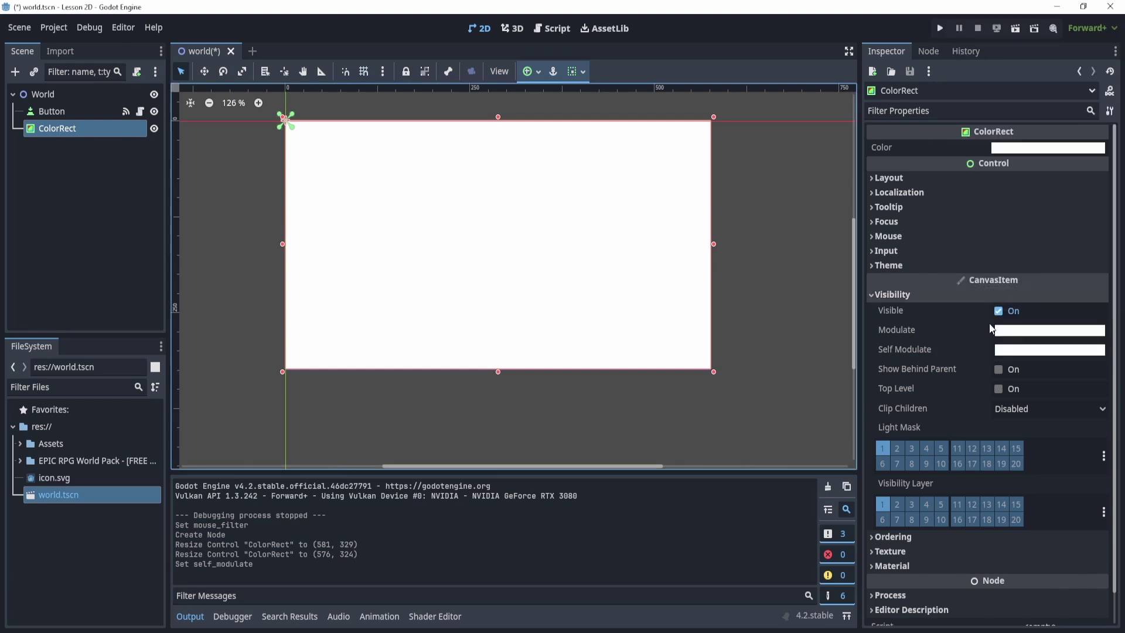
left_click(1035, 350)
left_click_drag(1020, 276, 949, 273)
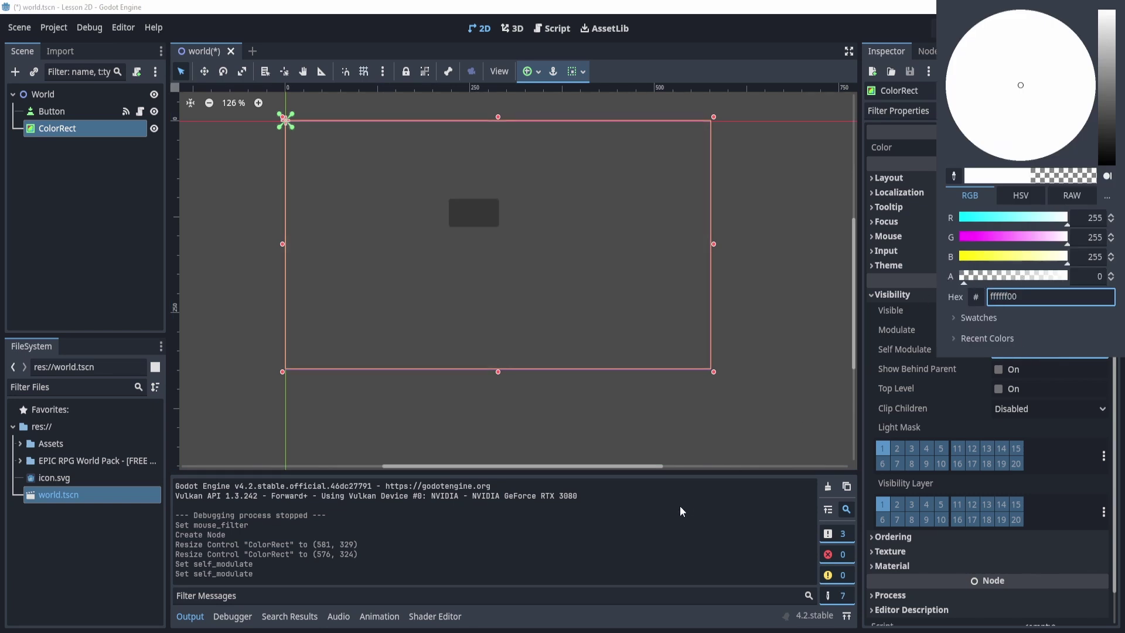
left_click(778, 234)
left_click(937, 30)
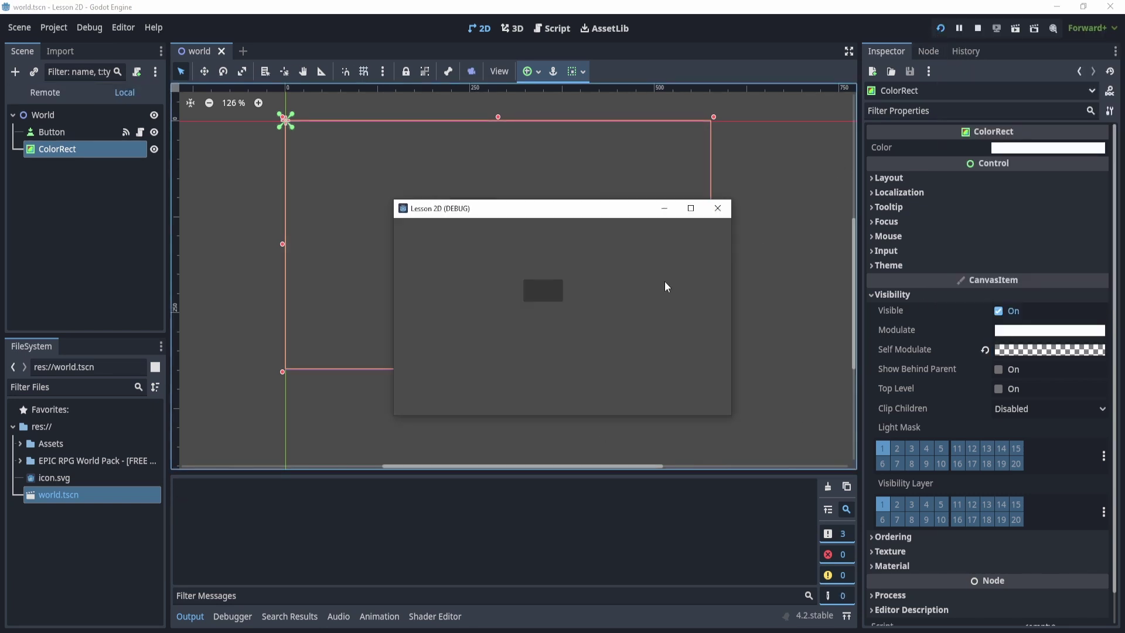
double_click(64, 133)
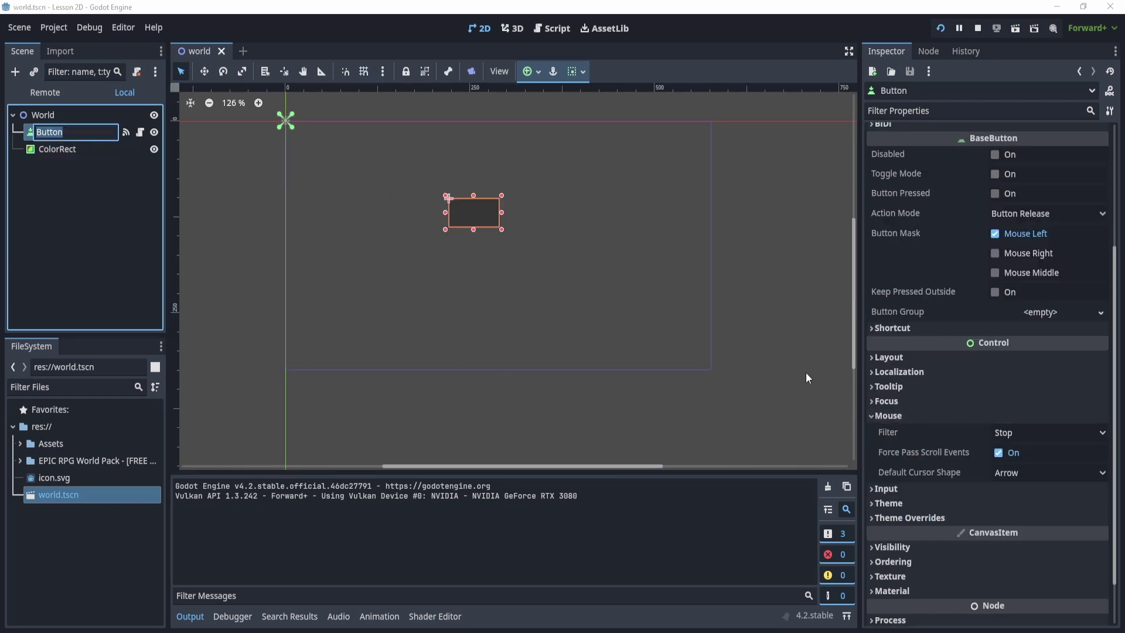
Hide the ColorRect using its visibility eye icon
left_click(92, 141)
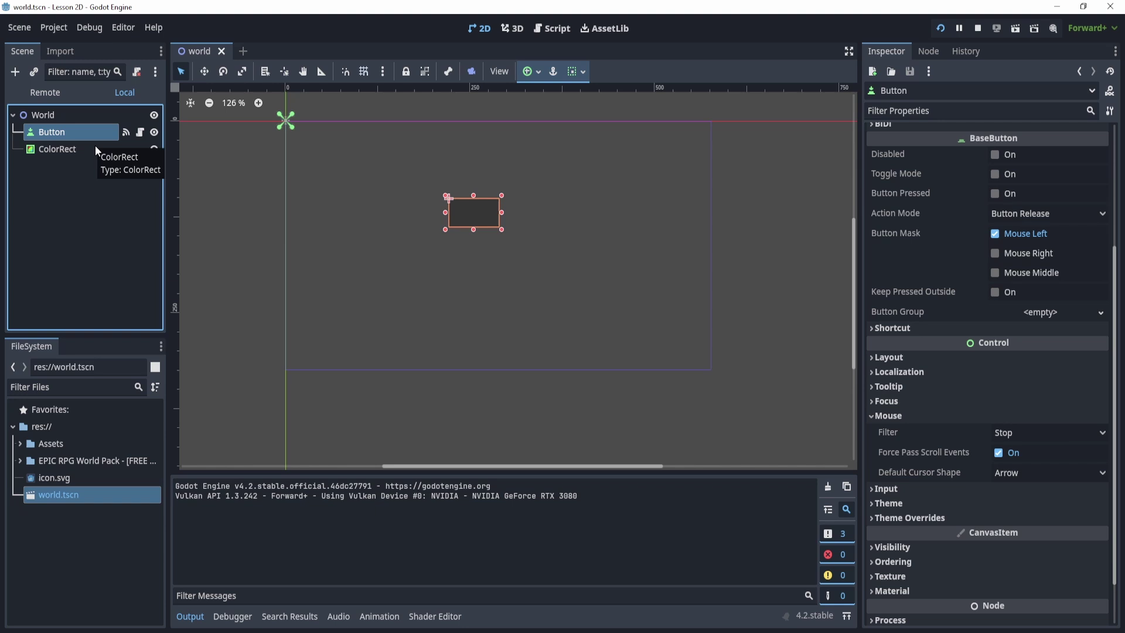
left_click(95, 148)
left_click(155, 148)
Run the game, press the button three times for PASS, then unhide the ColorRect
left_click(941, 28)
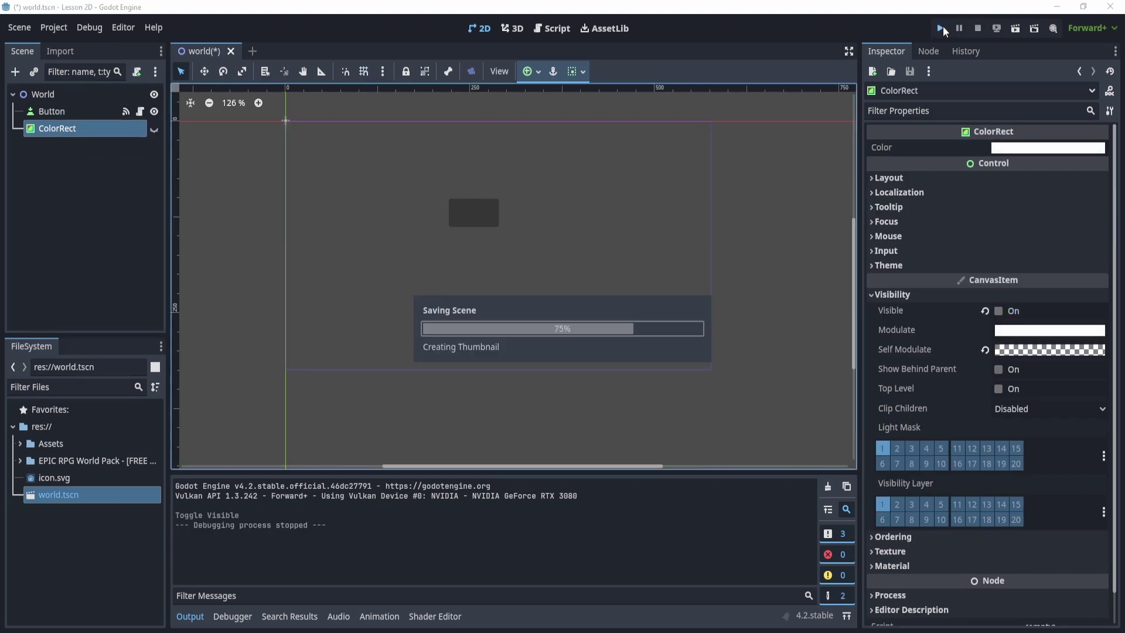
left_click(550, 291)
left_click(550, 291)
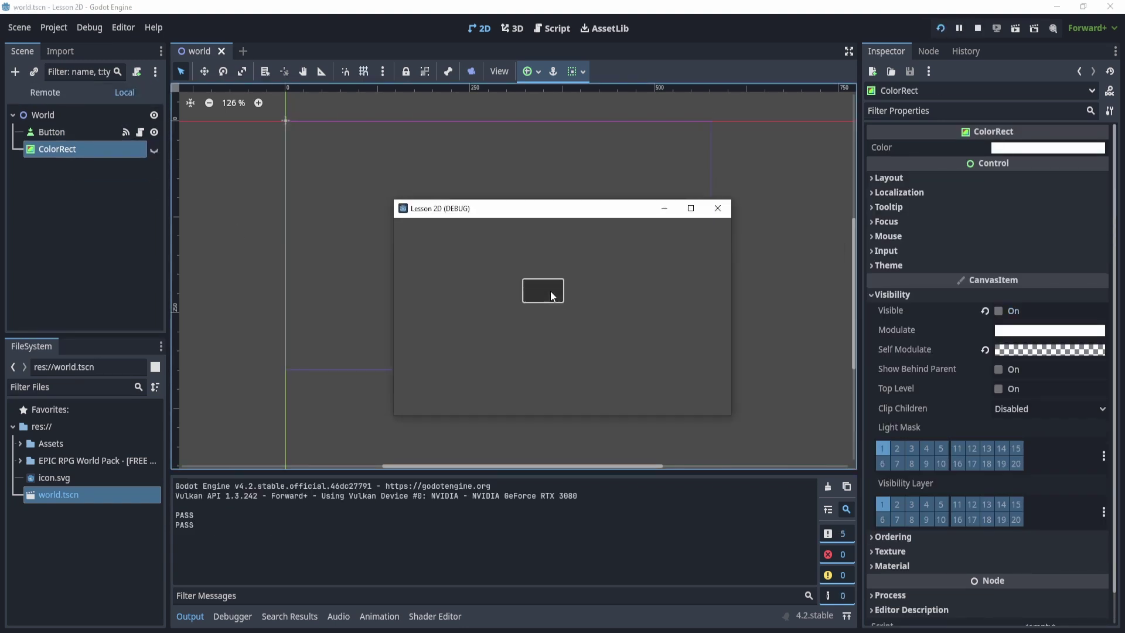
left_click(551, 290)
left_click(718, 208)
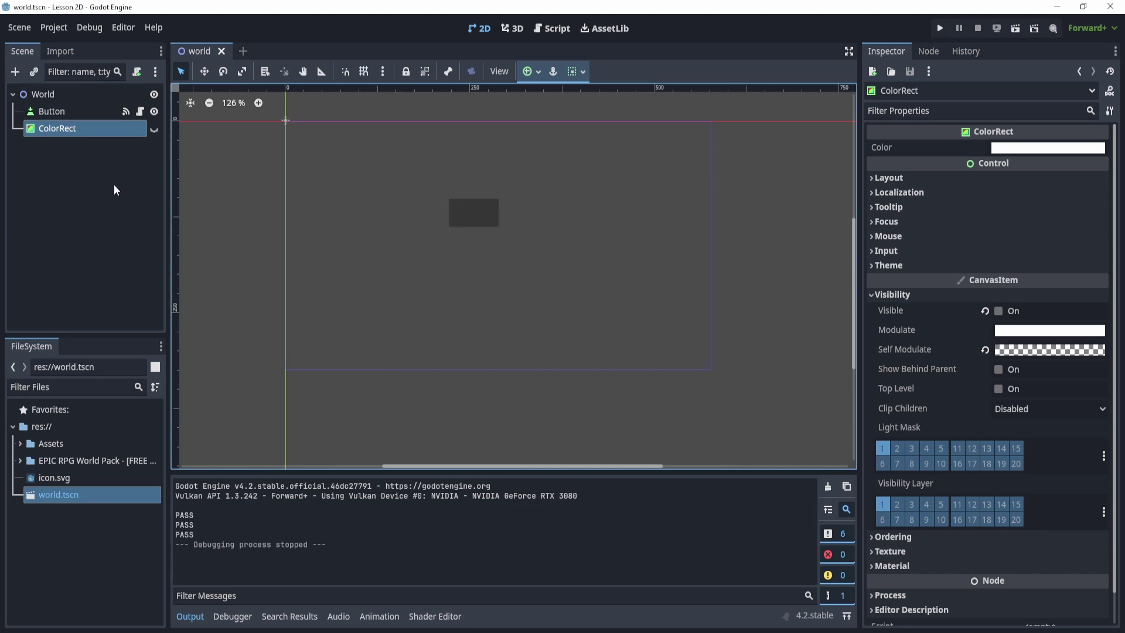
left_click(154, 129)
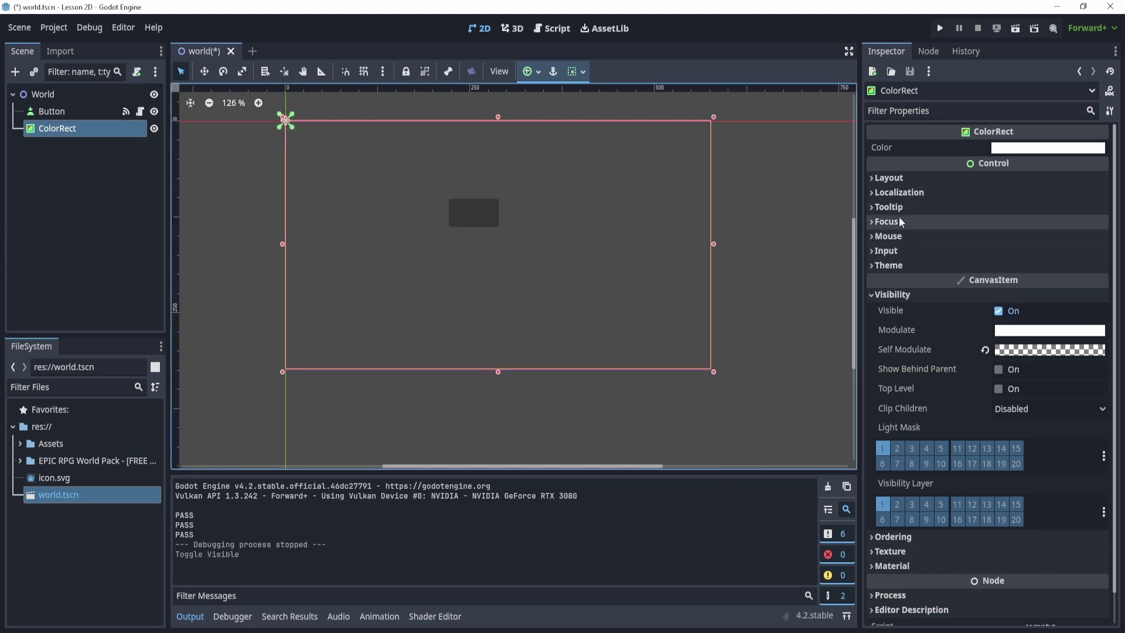
Set the ColorRect's Mouse Filter to Ignore
left_click(887, 236)
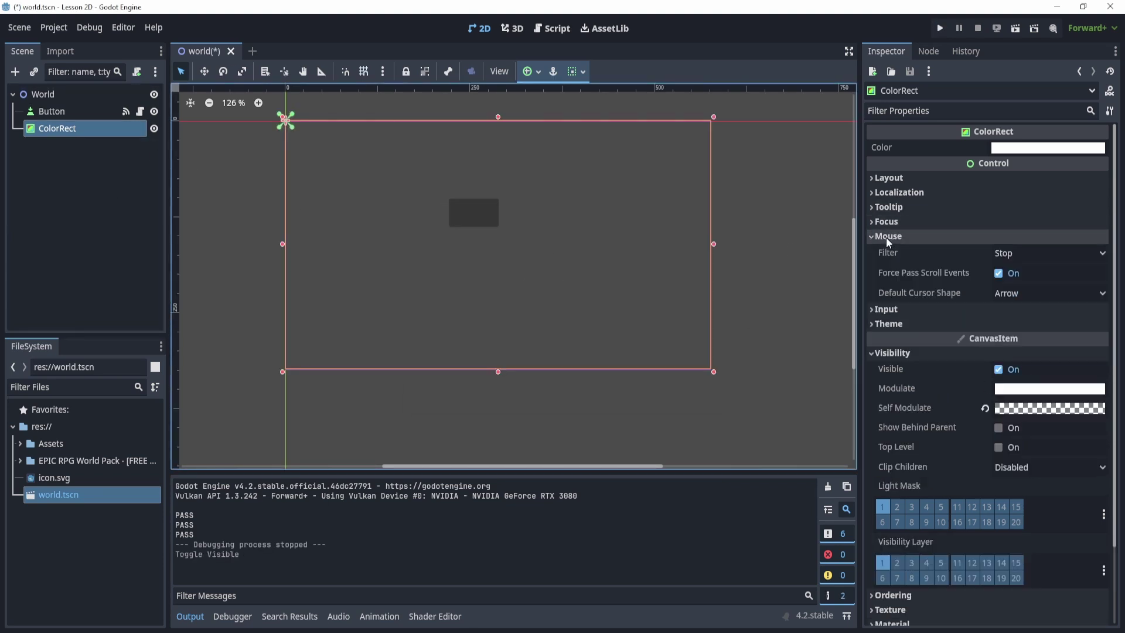
left_click(1006, 252)
left_click(1017, 305)
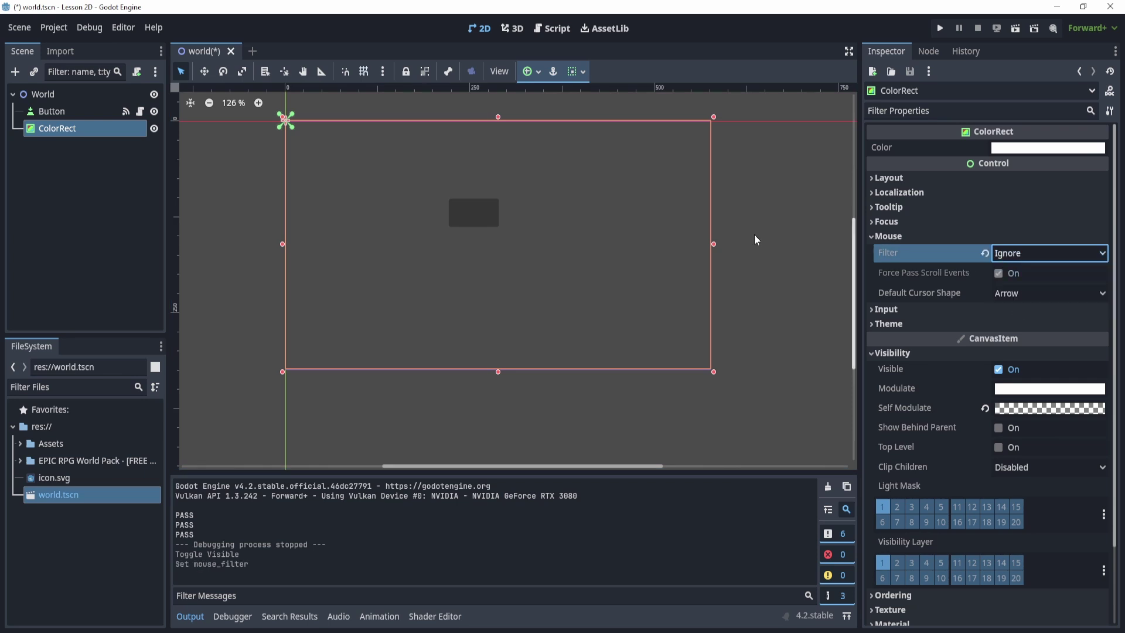
Run the game, click the button repeatedly through the overlay, then reset the filter to Stop
left_click(939, 29)
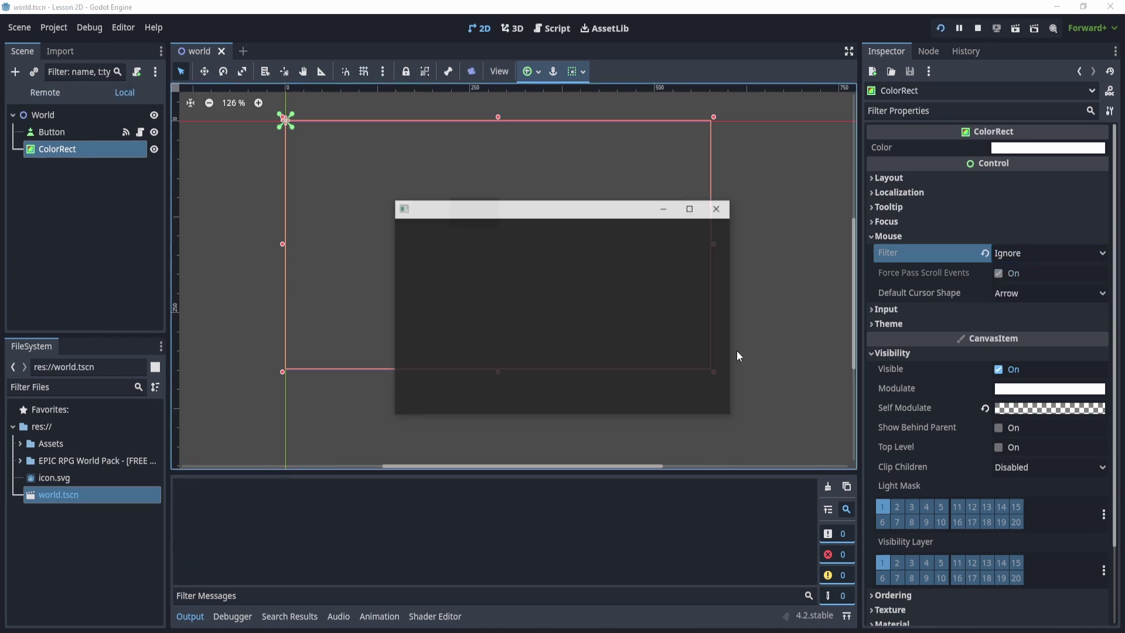
left_click(550, 295)
left_click(549, 295)
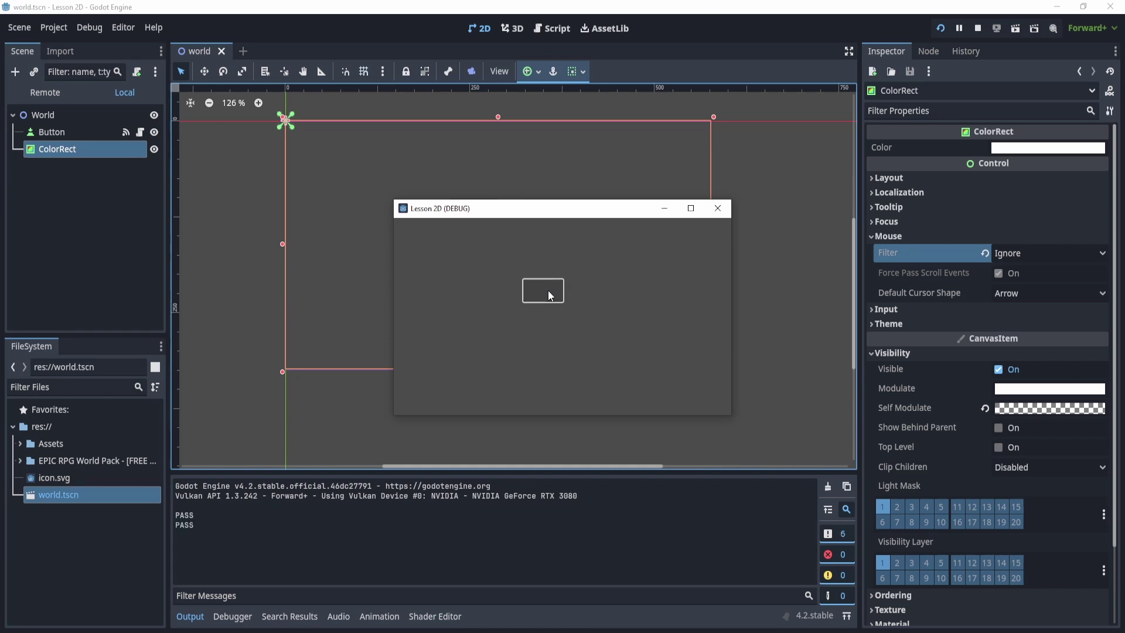
double_click(550, 295)
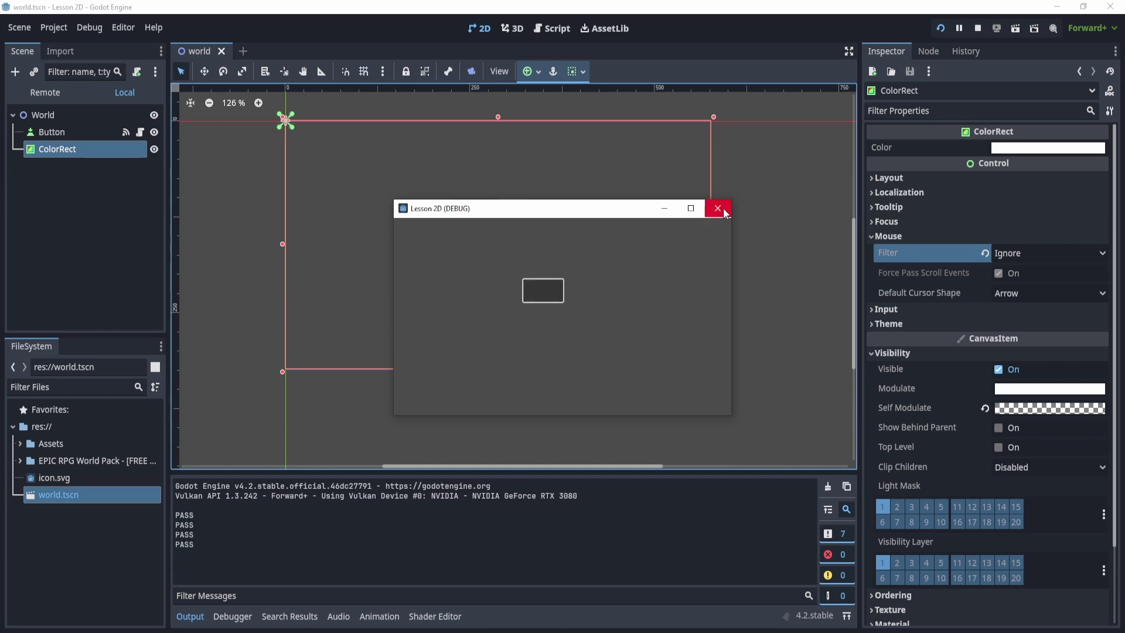
left_click(985, 253)
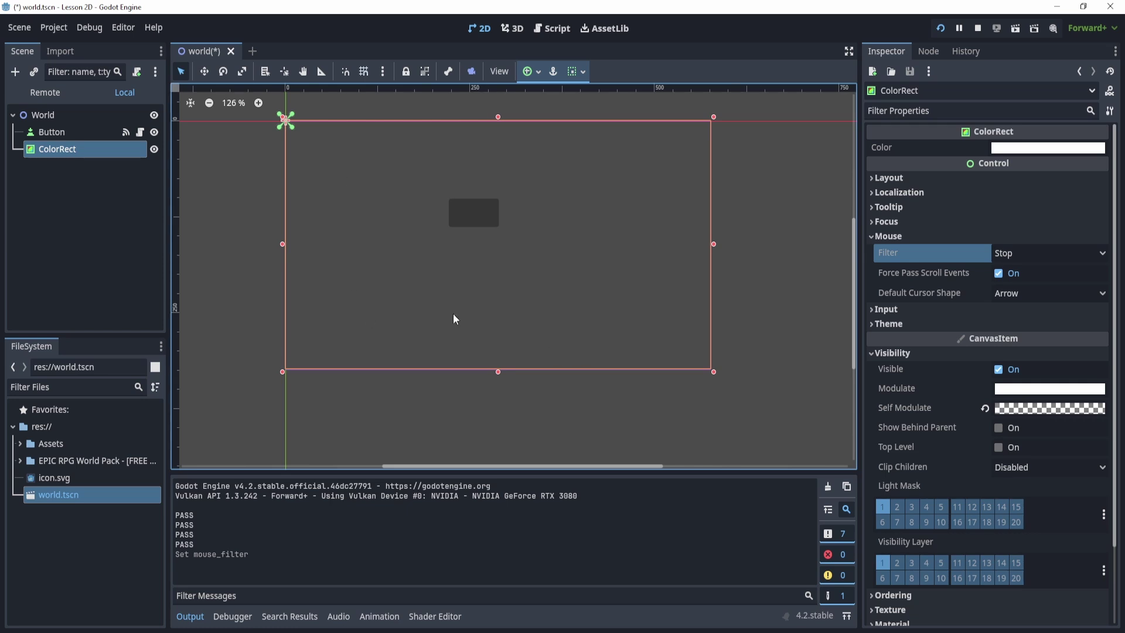
Test-run the game, then move the Button below the ColorRect in the scene tree
left_click(941, 28)
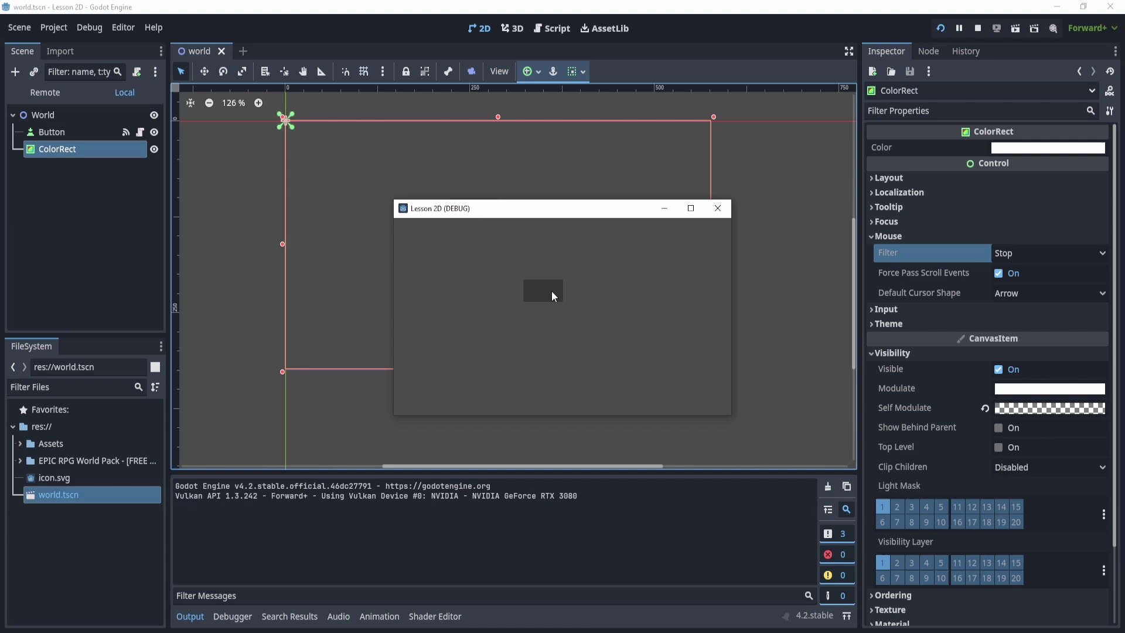
left_click(718, 209)
left_click_drag(63, 118, 77, 130)
Run the game with the new order and click its button several times
left_click(948, 30)
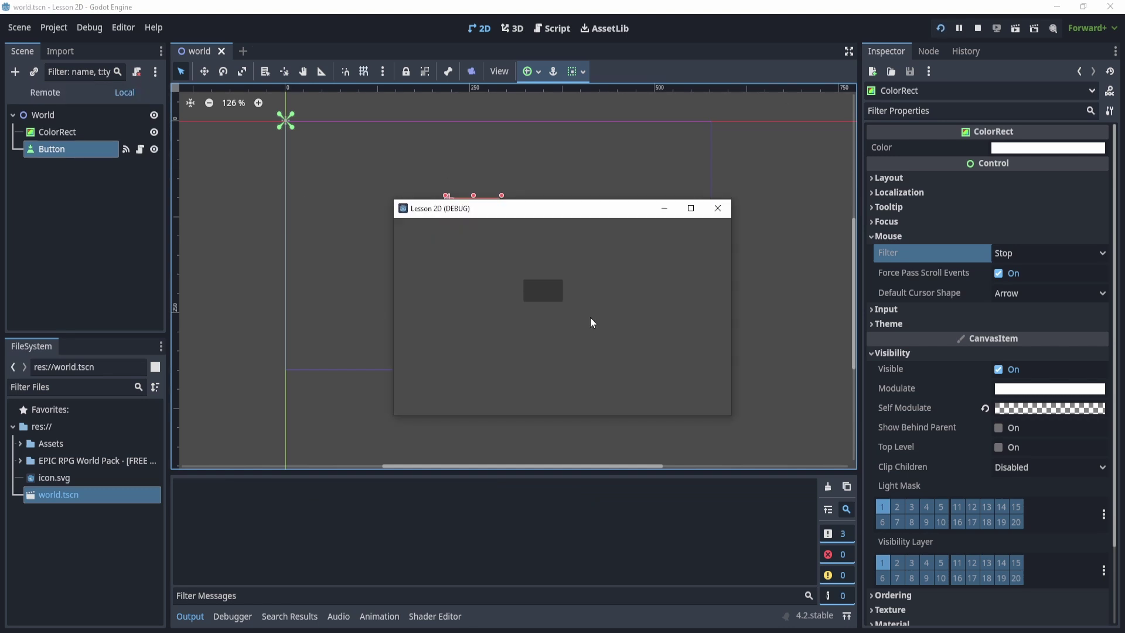
left_click(550, 287)
left_click(528, 291)
left_click(529, 291)
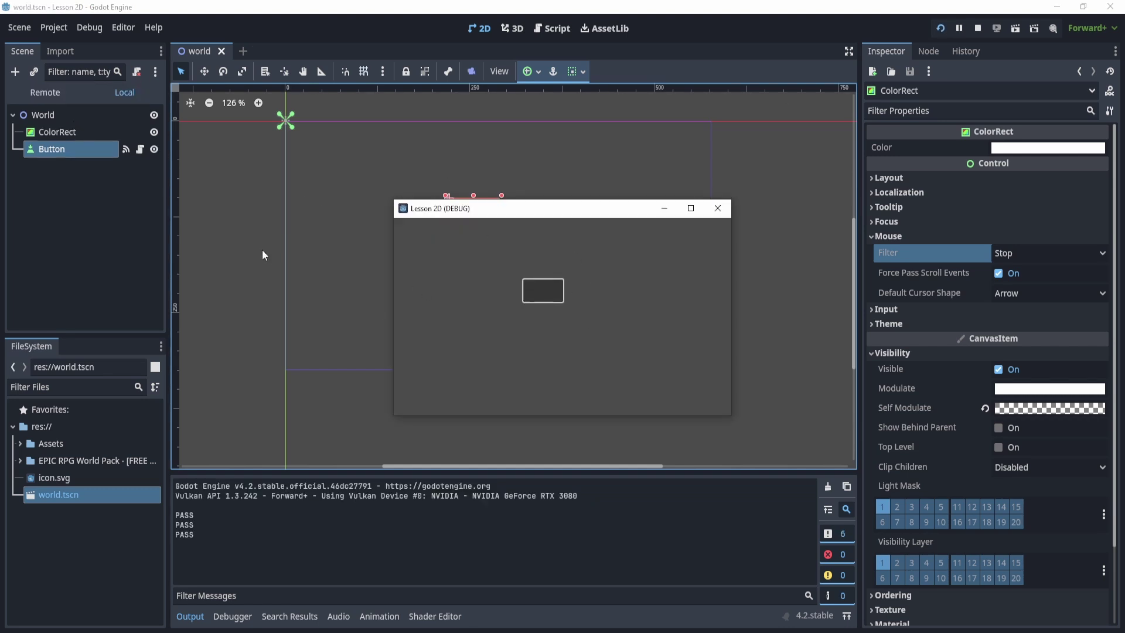
Inspect the live ColorRect in the Remote scene tree, then stop the game
left_click(68, 133)
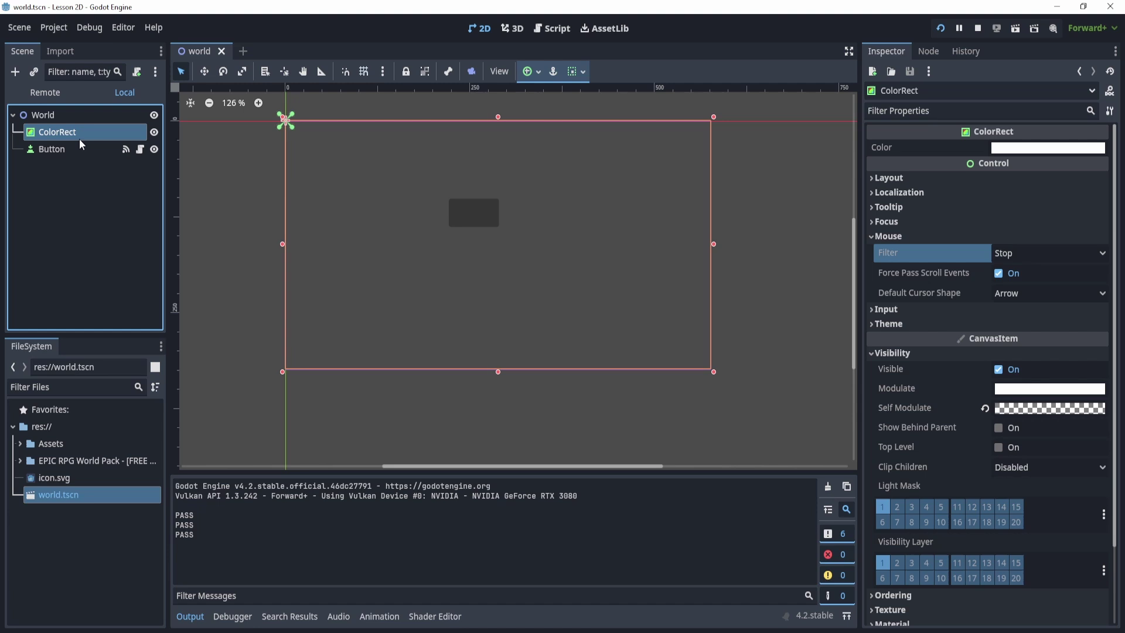
left_click(49, 92)
left_click(20, 132)
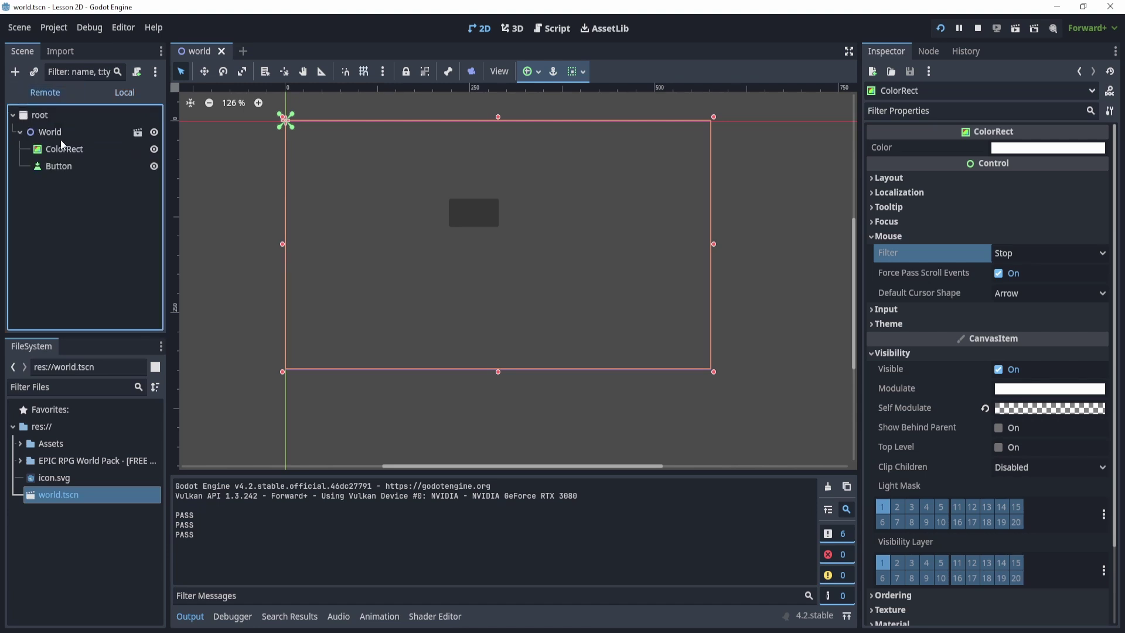
left_click(55, 147)
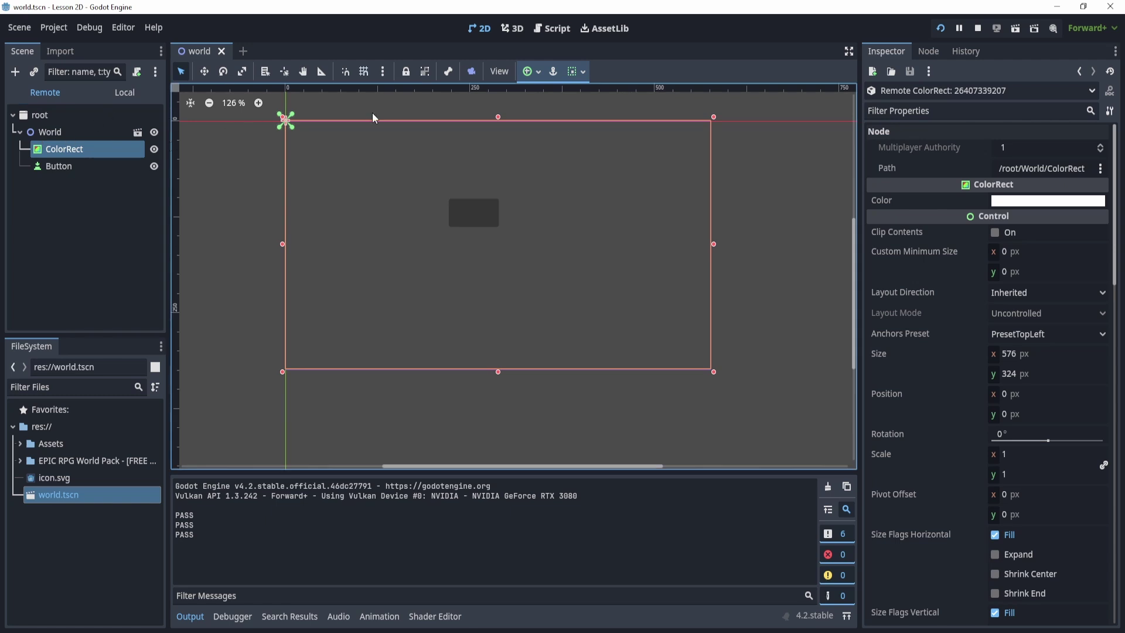
left_click(975, 29)
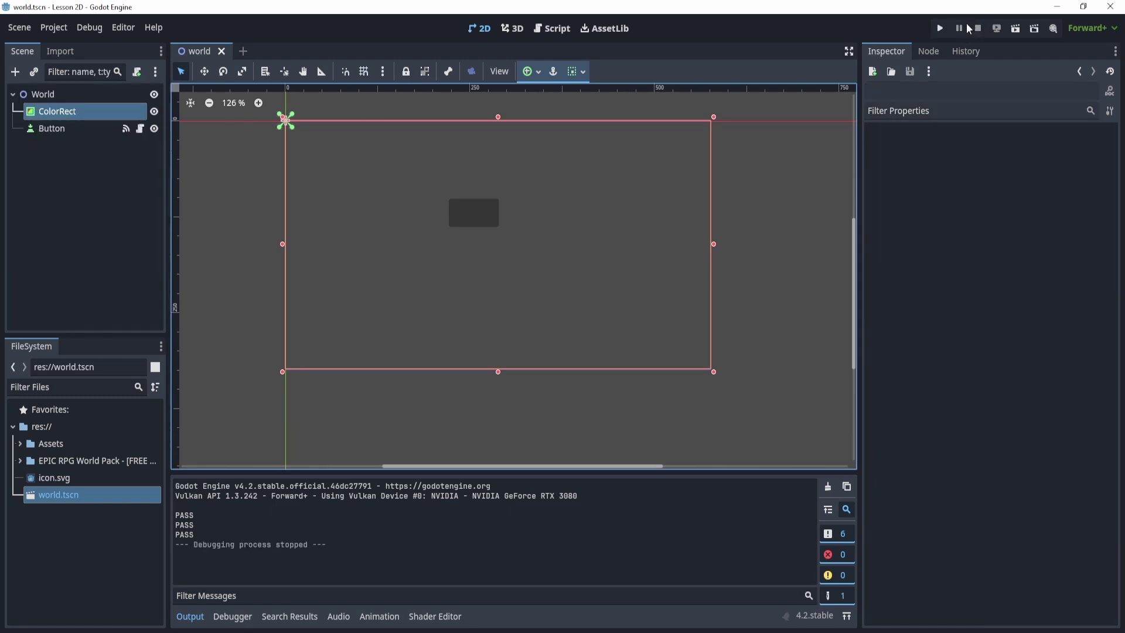
Add a CanvasLayer under World, deleting a CanvasGroup added by mistake
left_click(15, 71)
type("canvas")
key("Return")
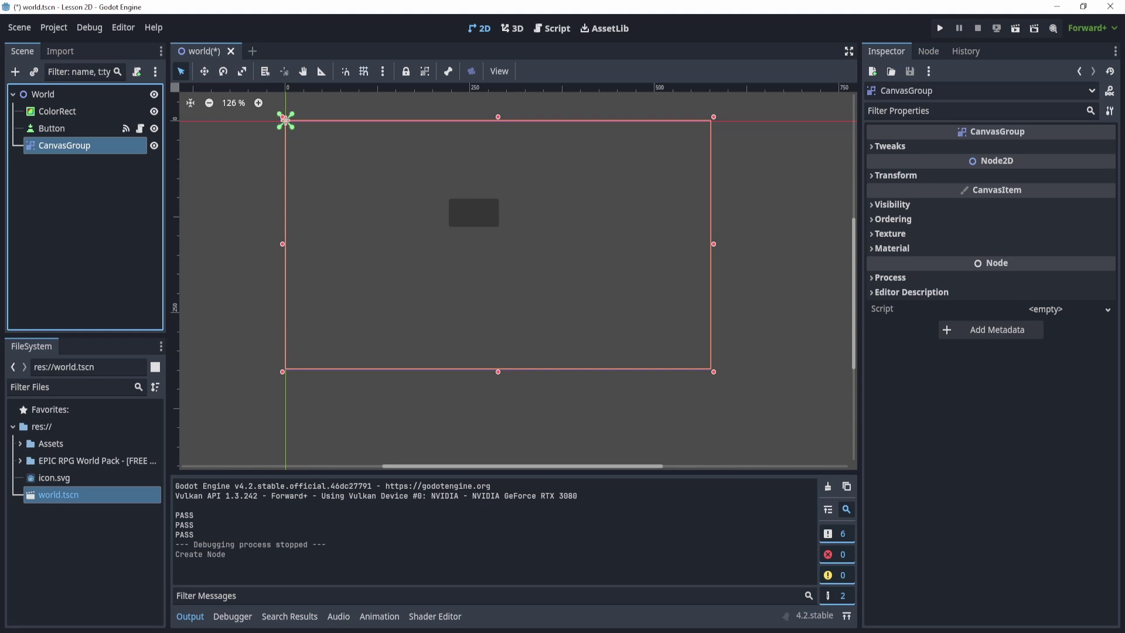
key("Delete")
key("Return")
left_click(14, 71)
type("canvas")
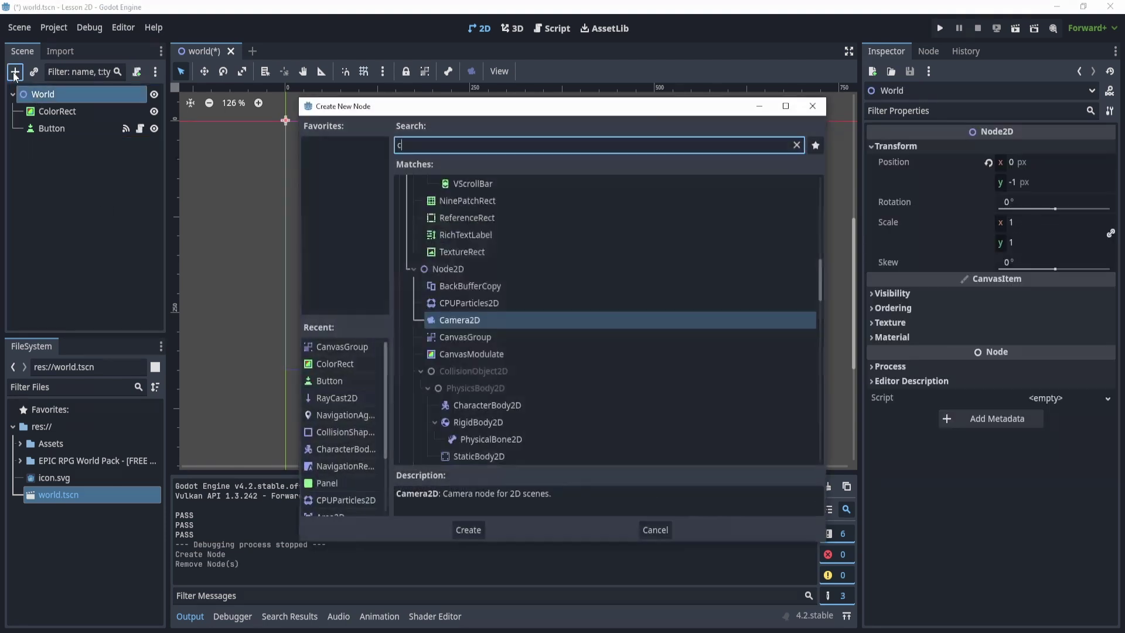
left_click(466, 271)
double_click(465, 270)
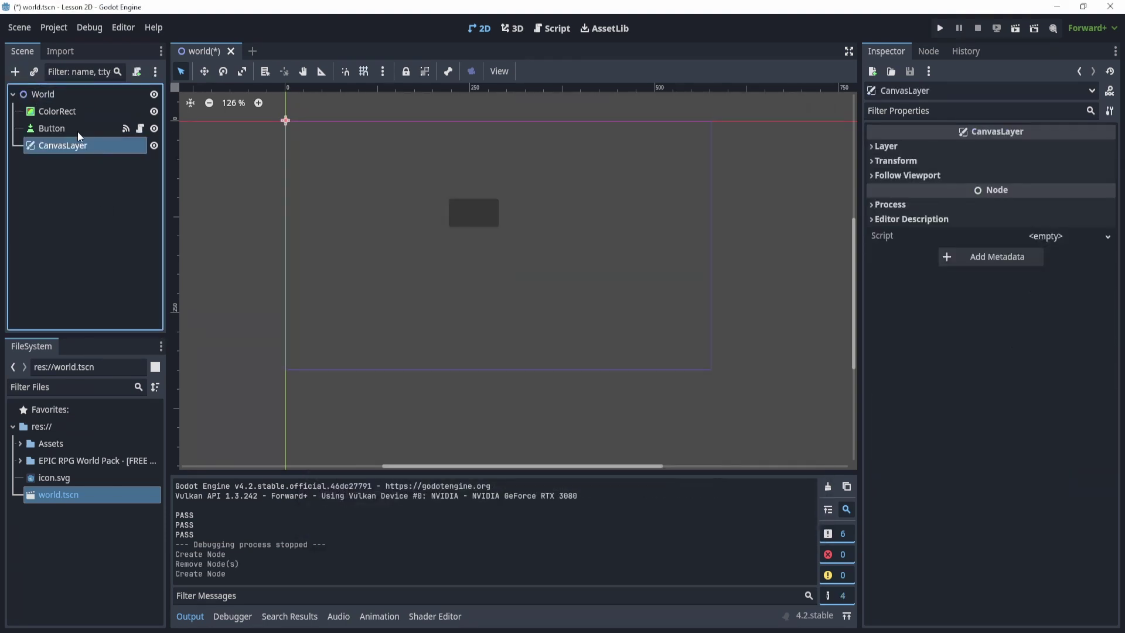
Move the ColorRect into the CanvasLayer and place the Button after the CanvasLayer
left_click_drag(70, 111, 73, 130)
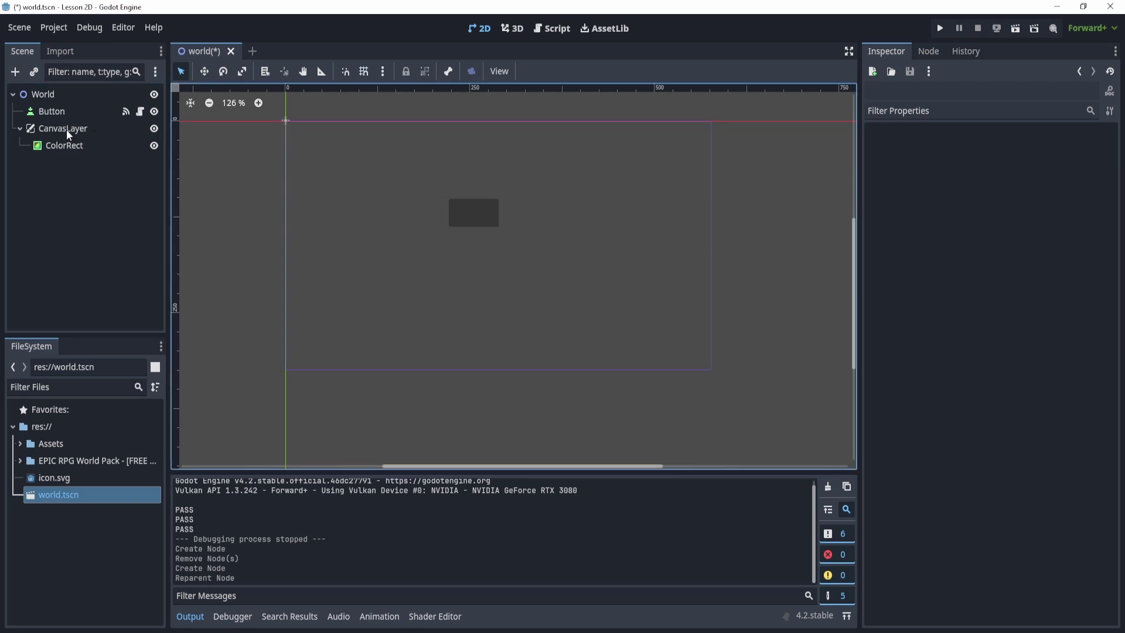
left_click(66, 129)
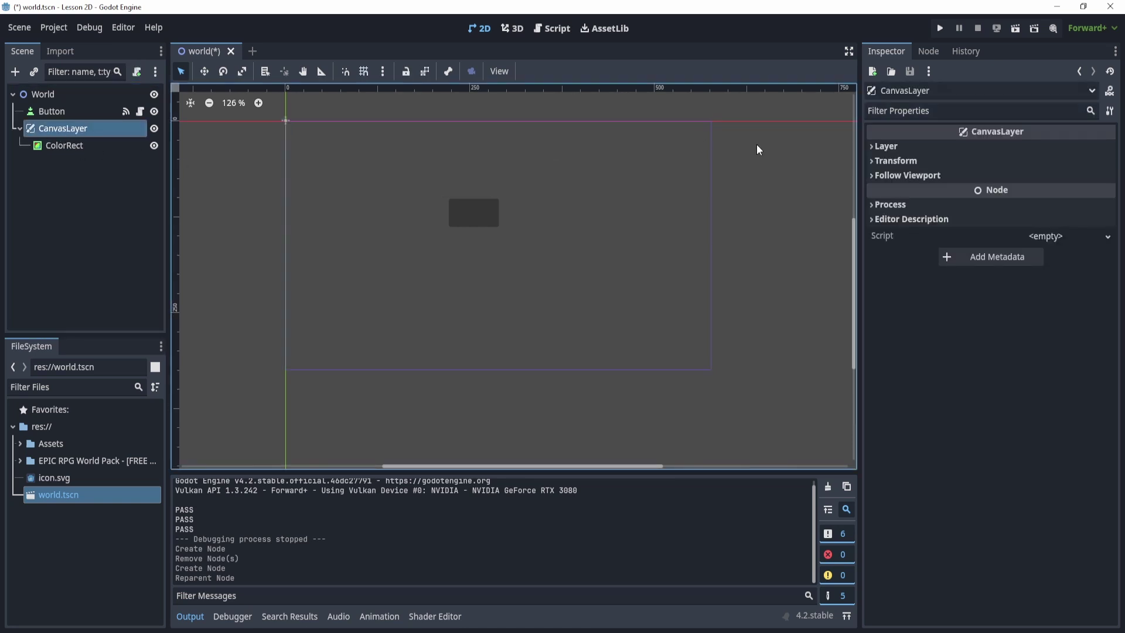
left_click(884, 146)
left_click(78, 112)
left_click_drag(78, 111, 69, 129)
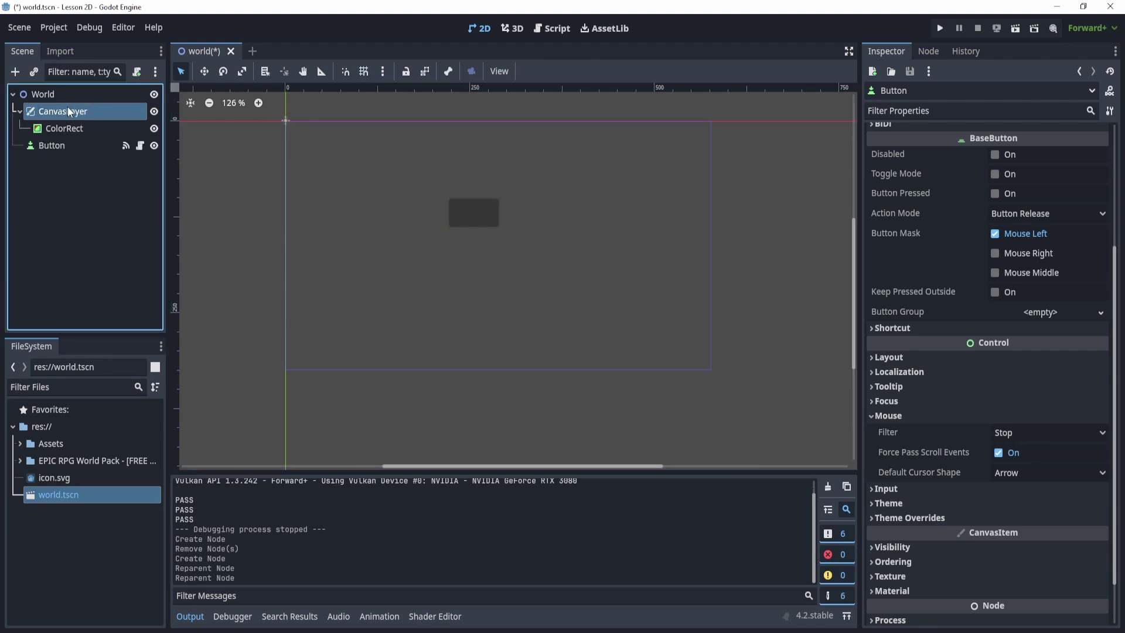
Save and run the scene with the CanvasLayer setup, then close the game window
left_click(940, 28)
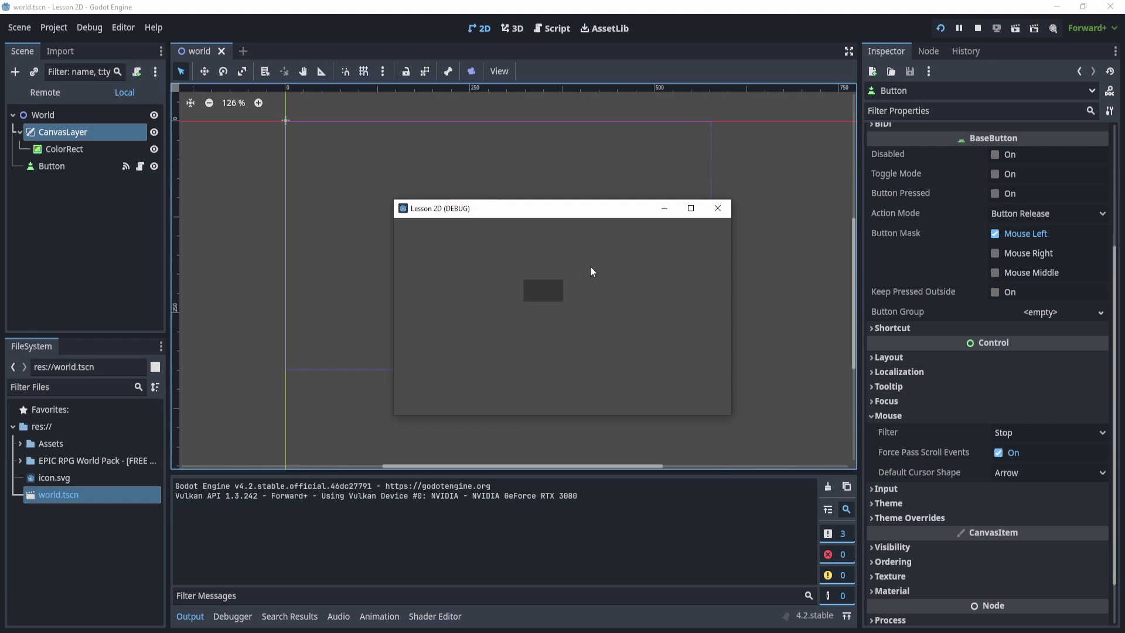
left_click(717, 208)
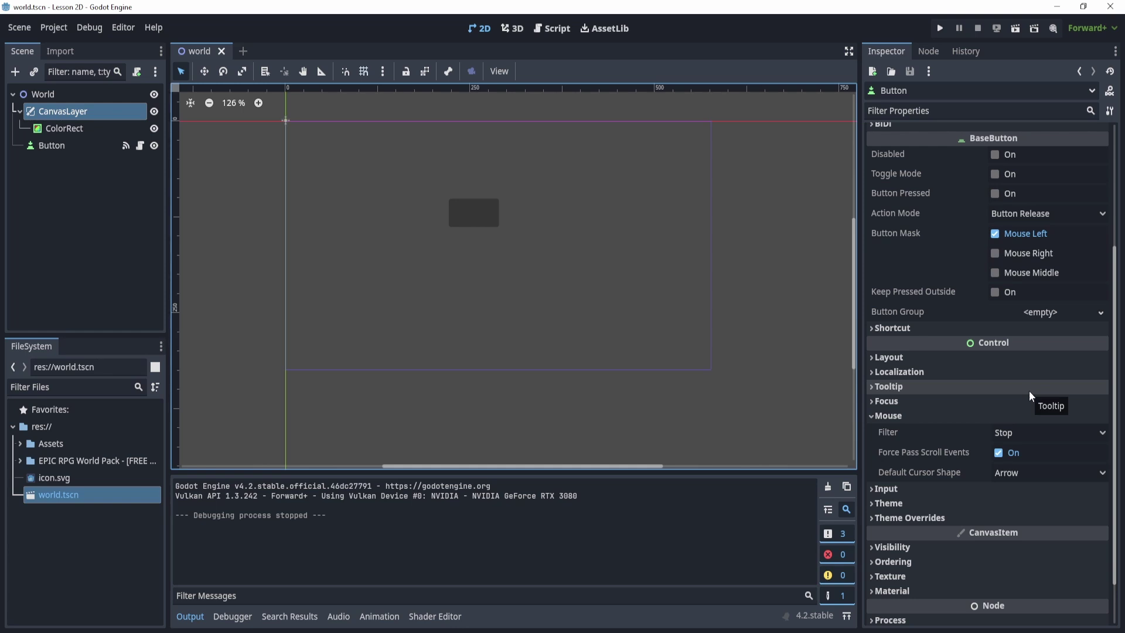
Review the Button's signal connections, then select the ColorRect and view its Mouse Filter options
left_click(934, 53)
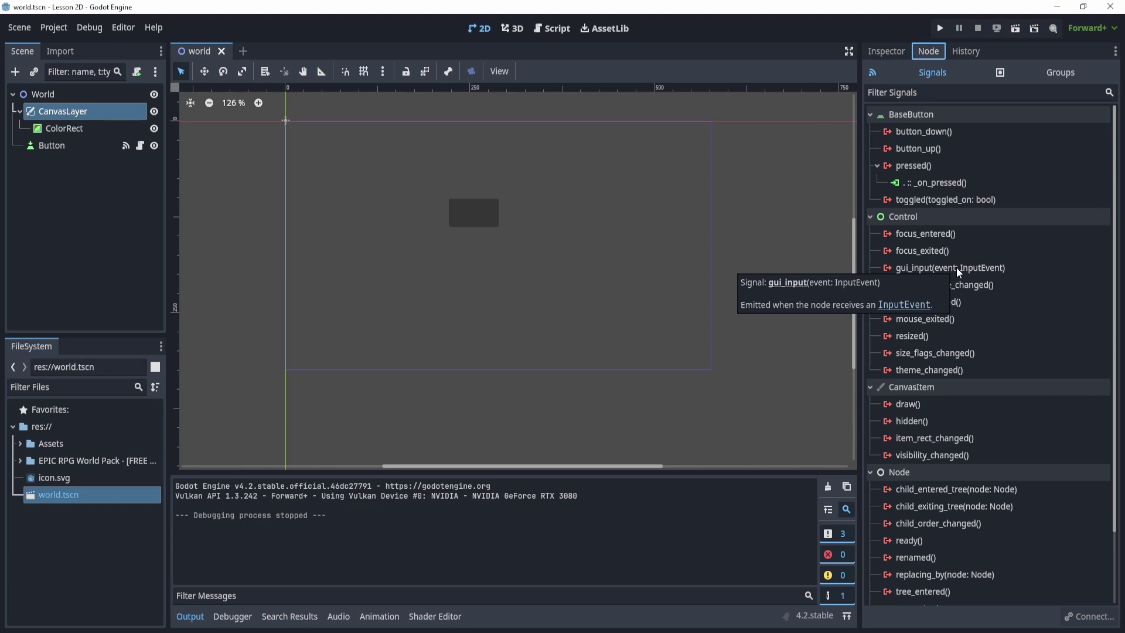
left_click(886, 51)
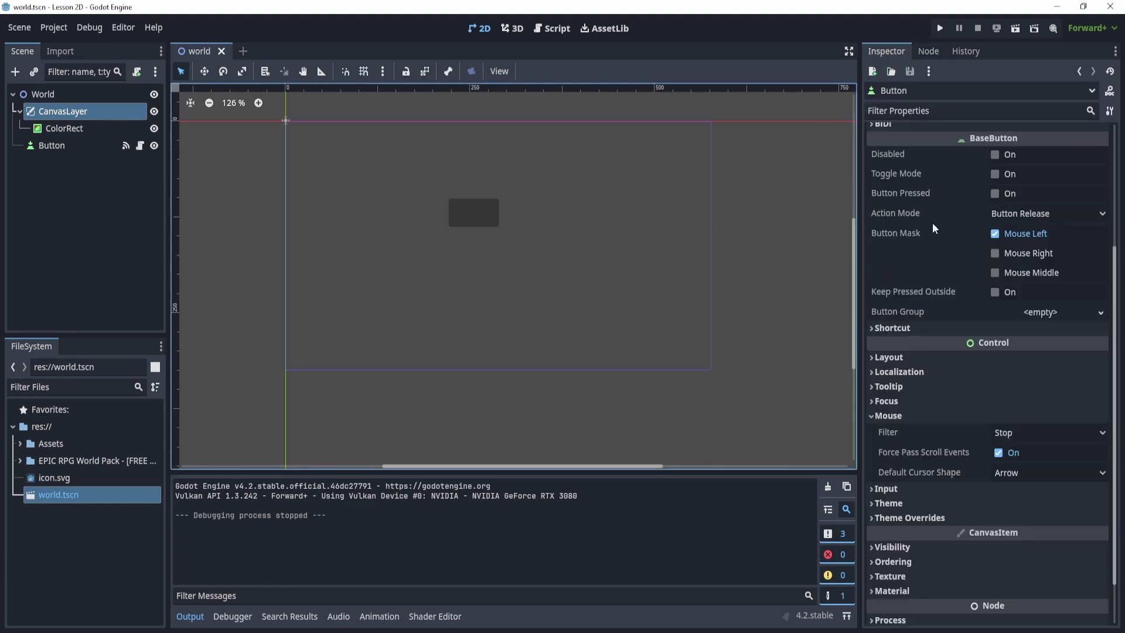
left_click(67, 130)
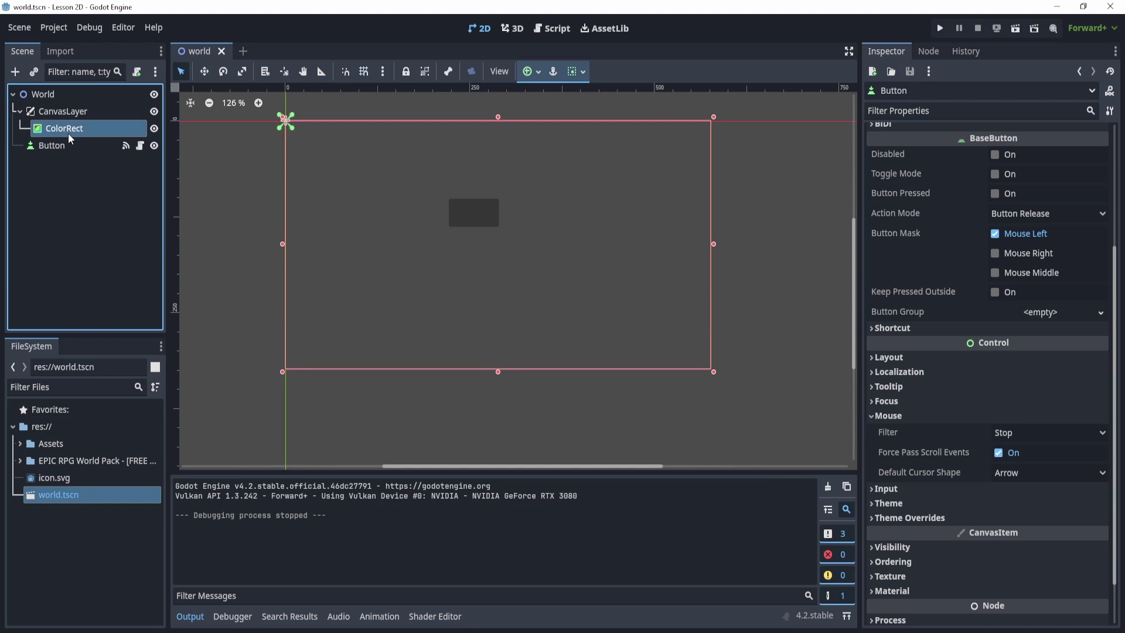
left_click(1011, 254)
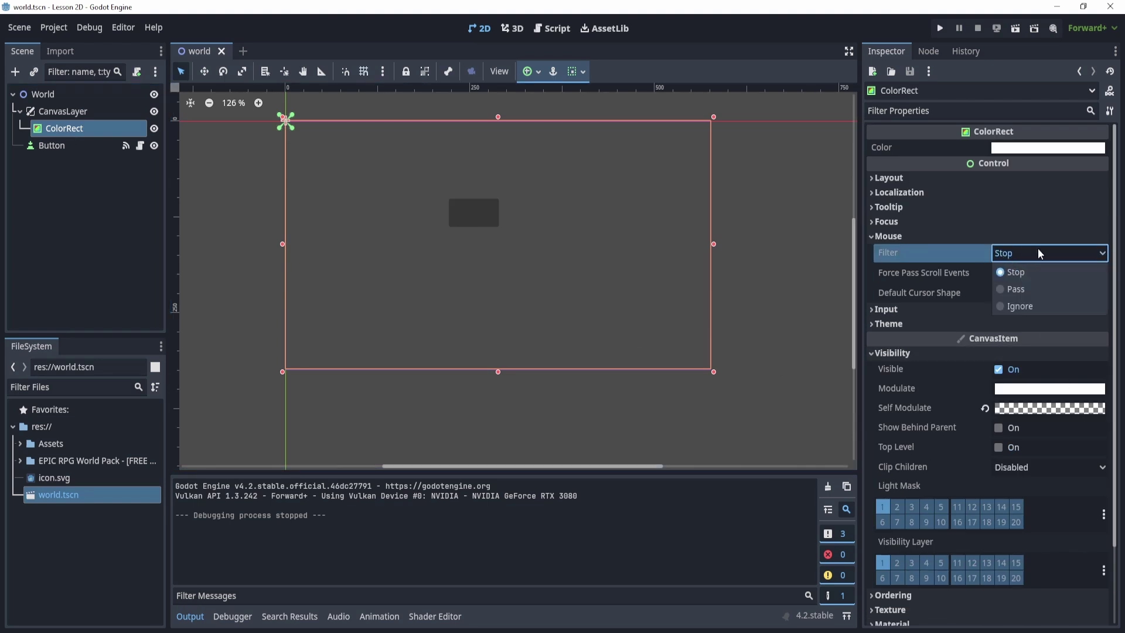
left_click(674, 525)
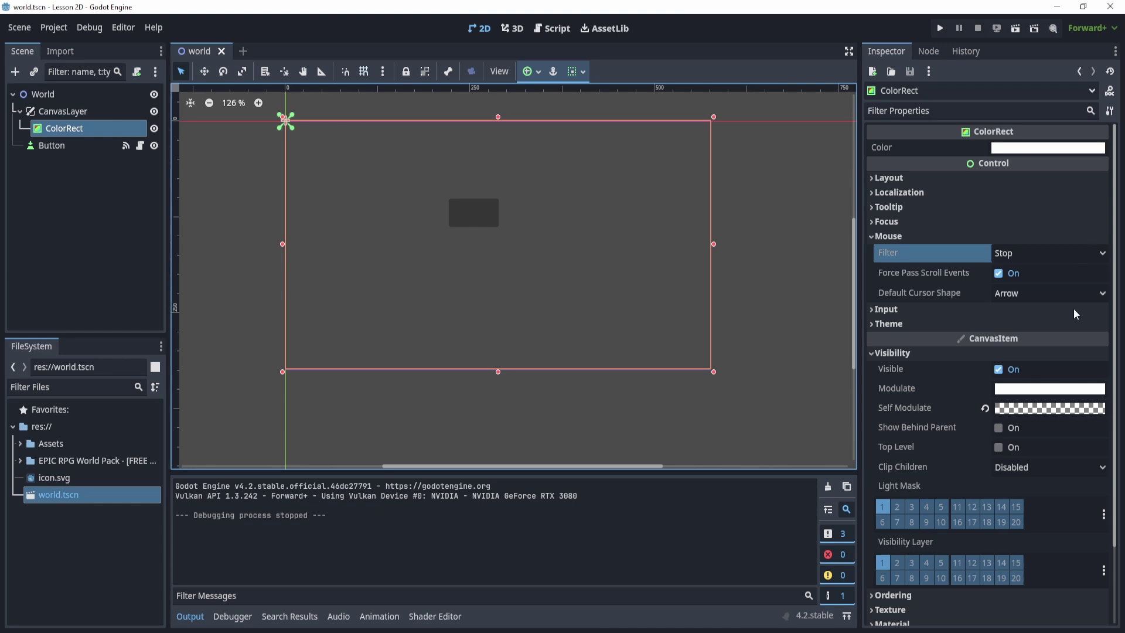
Reset the ColorRect's Self Modulate and set its alpha back to 0
left_click(985, 408)
left_click(958, 352)
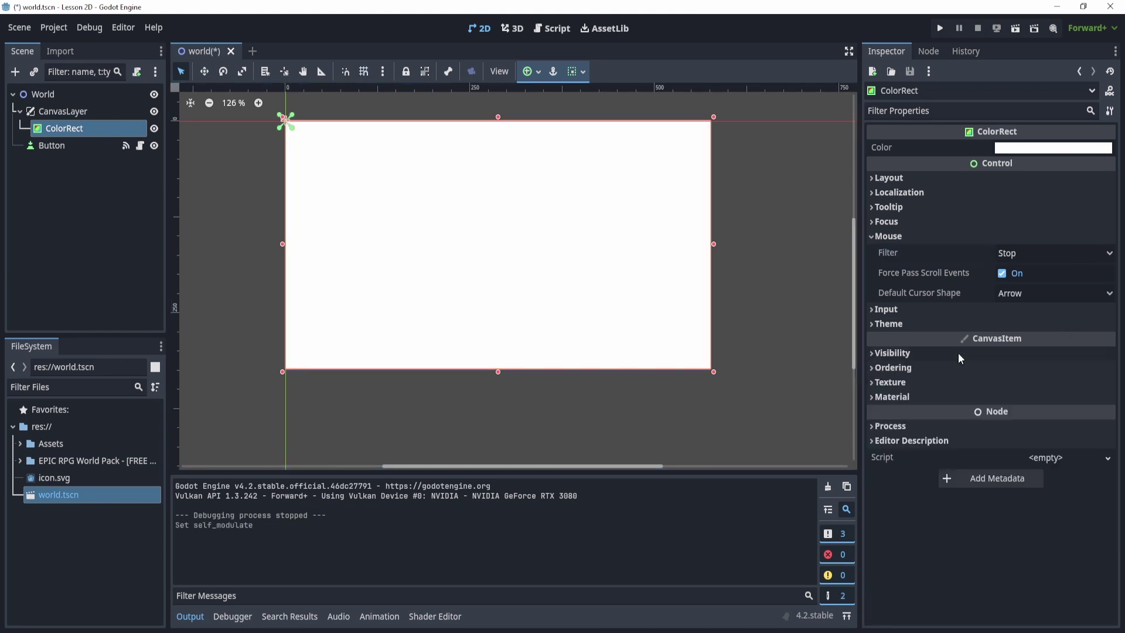
left_click(925, 352)
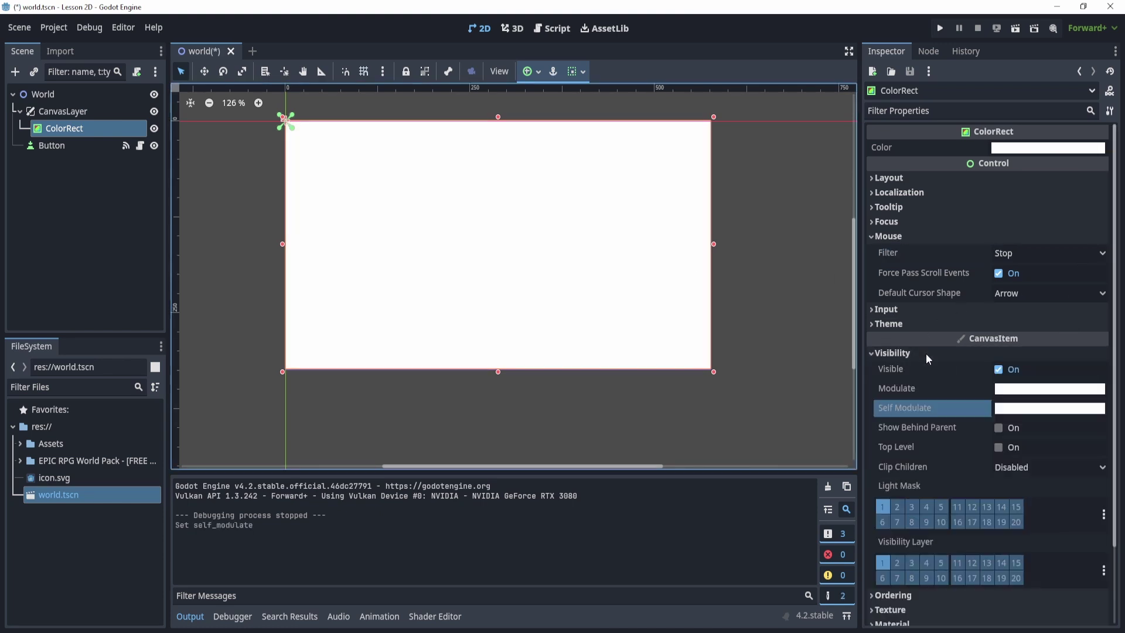
left_click(1029, 409)
left_click_drag(1041, 318, 961, 318)
left_click(1025, 258)
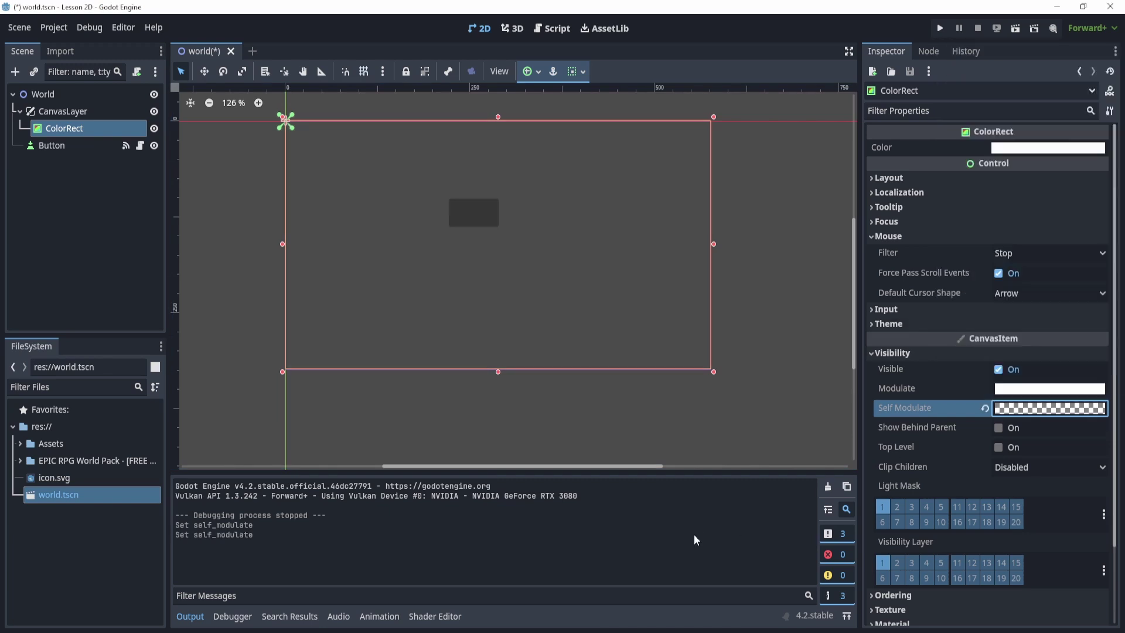
left_click(1025, 258)
left_click(439, 411)
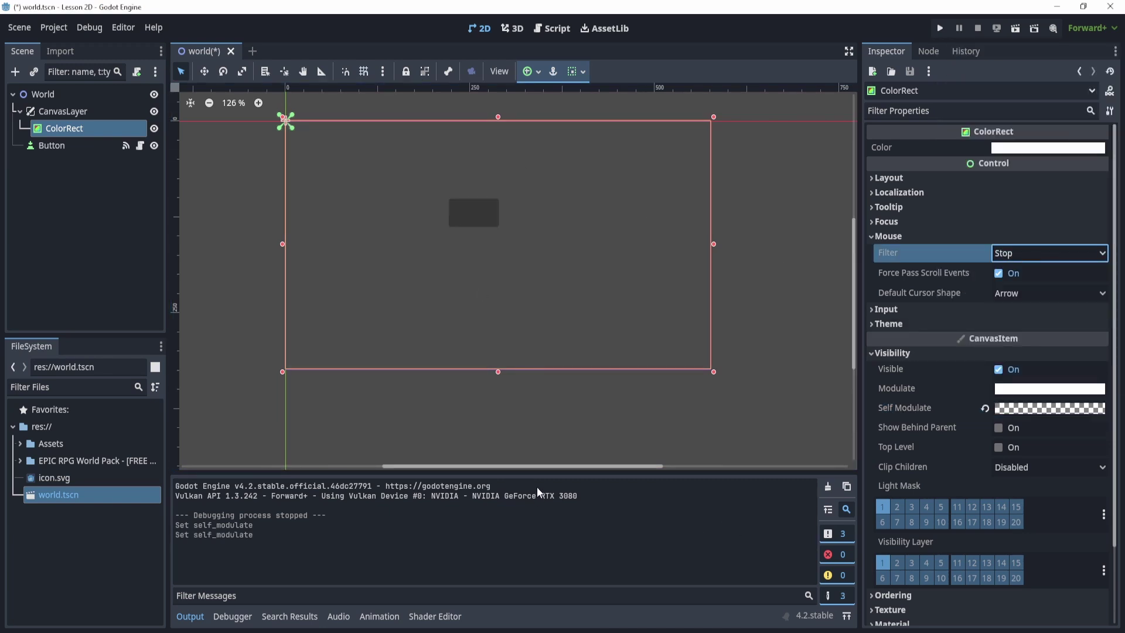
Set the ColorRect's Mouse Filter to Ignore, run the game, and click the button
left_click(1021, 255)
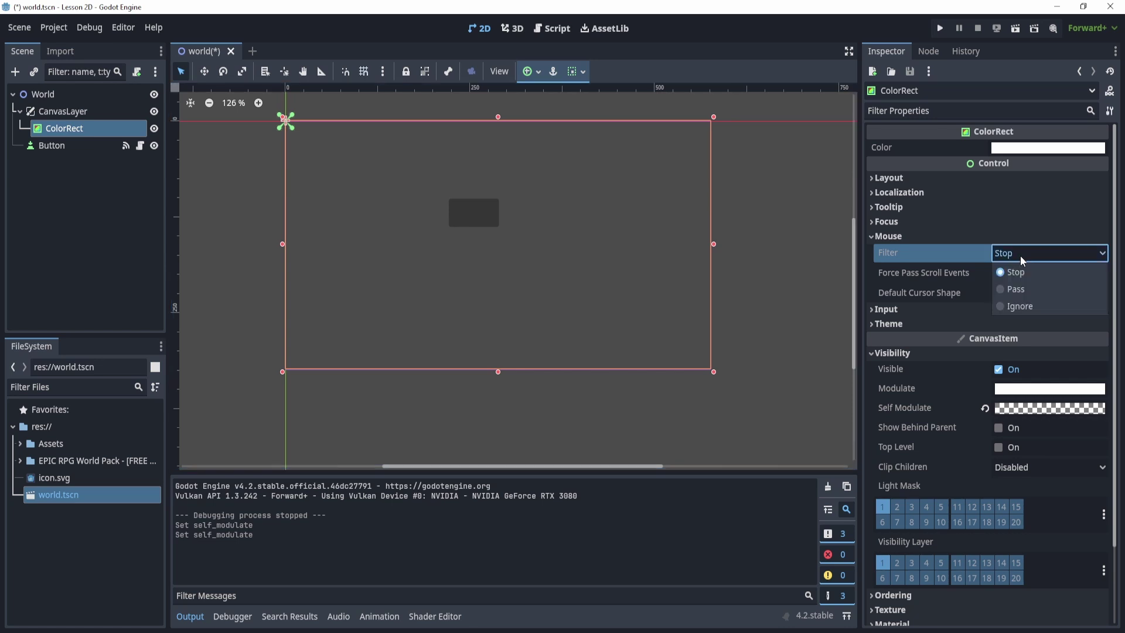
left_click(1027, 301)
left_click(940, 28)
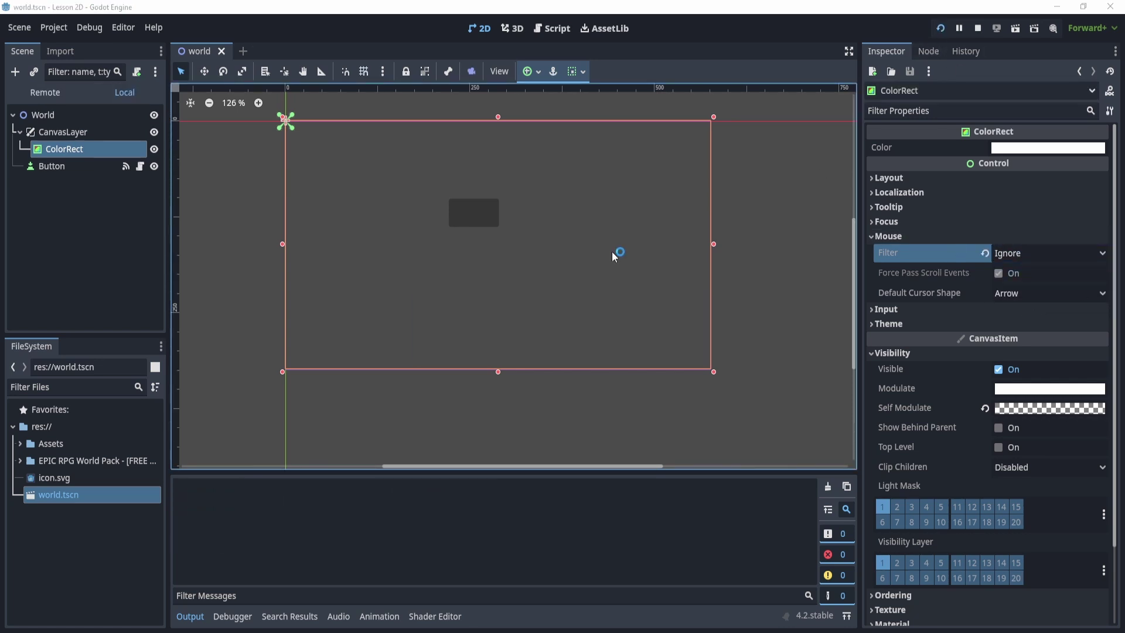
left_click(555, 291)
left_click(555, 290)
left_click(555, 291)
left_click(556, 291)
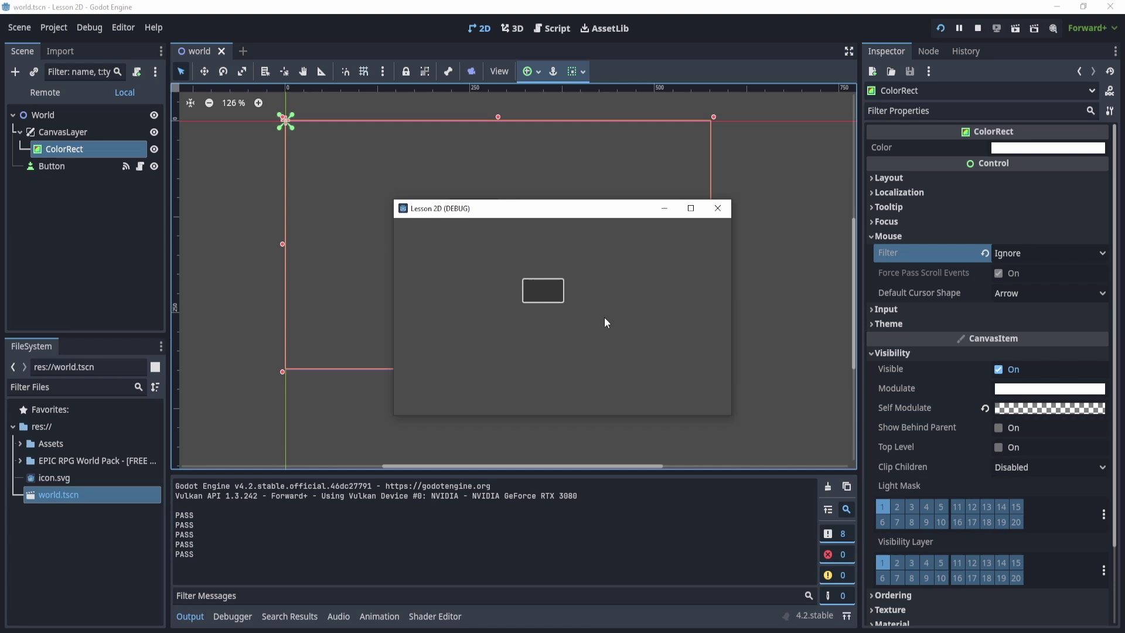
left_click(719, 208)
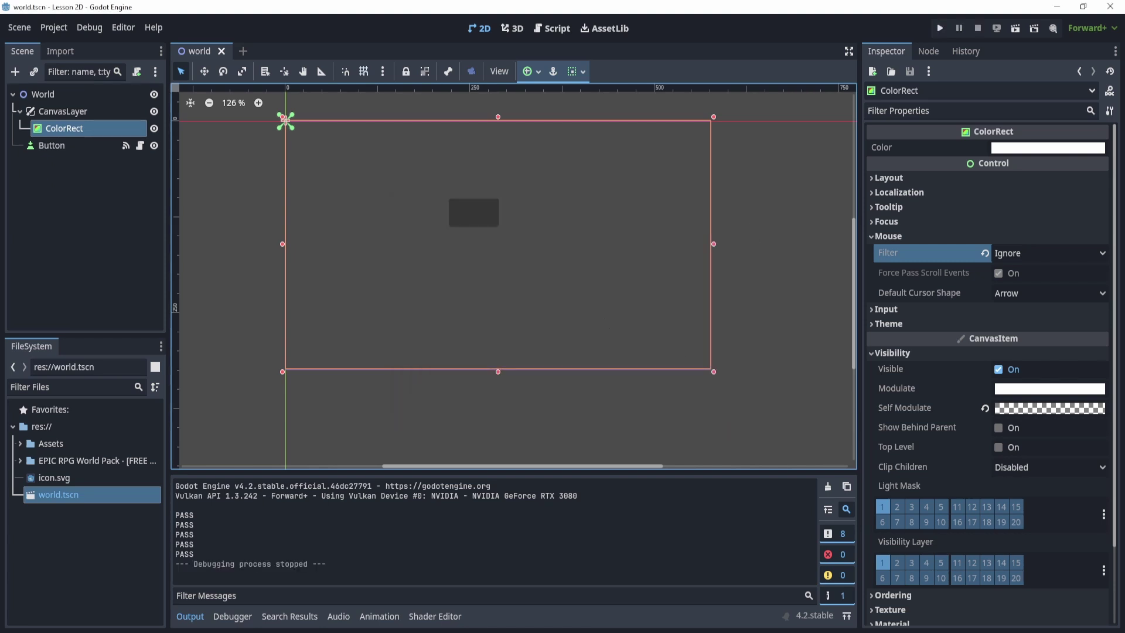